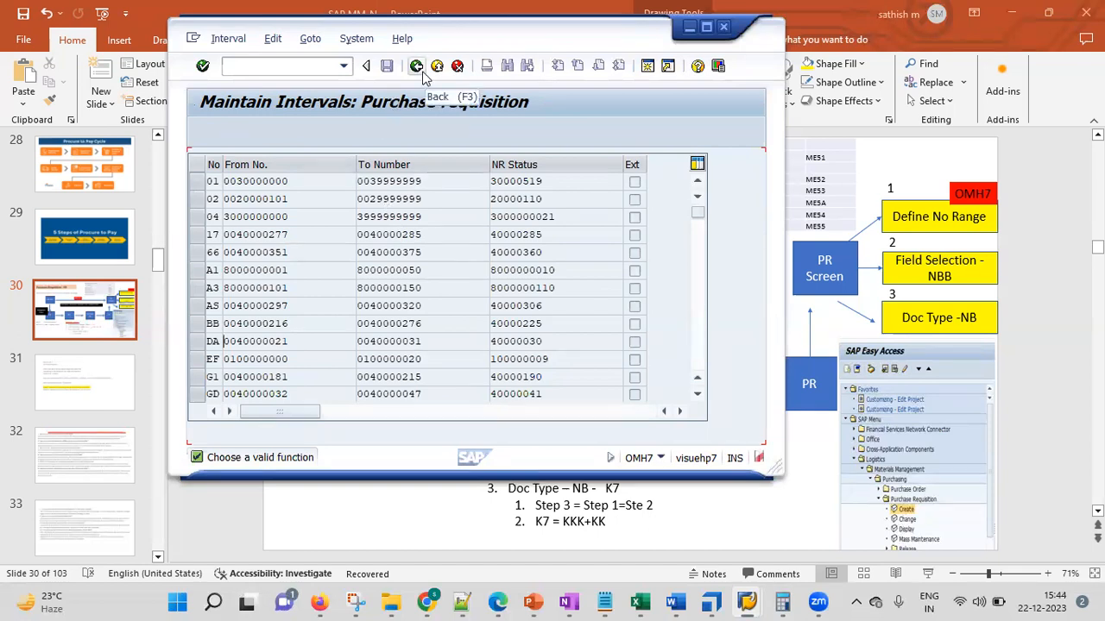
# - Leave the display view and open the purchase requisition number range intervals for changing
pyautogui.doubleClick(400, 113)
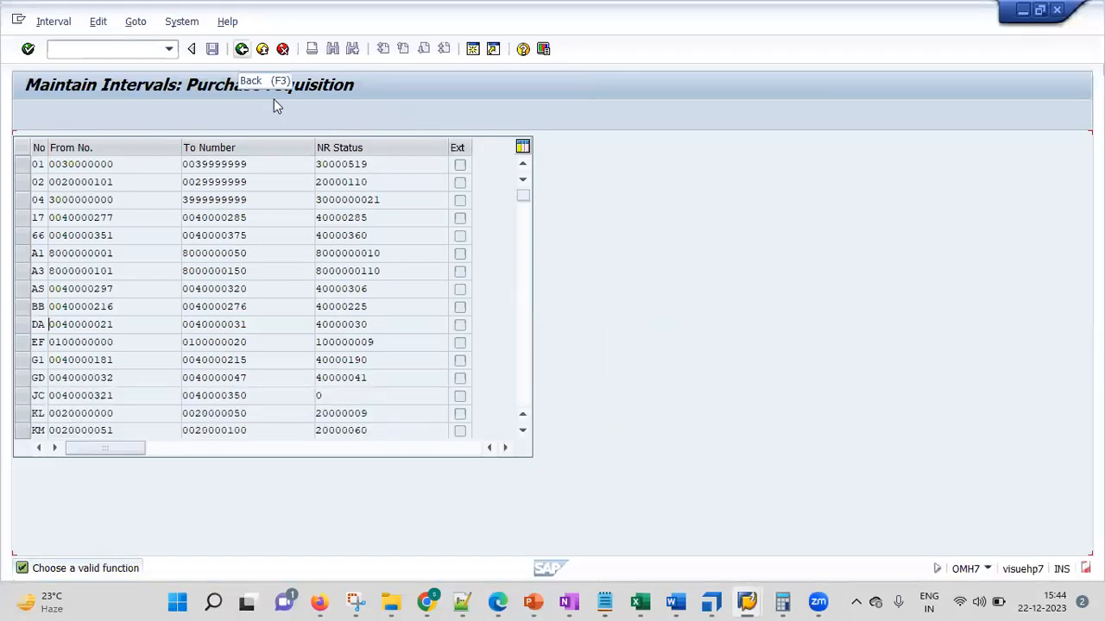
pyautogui.press('F3')
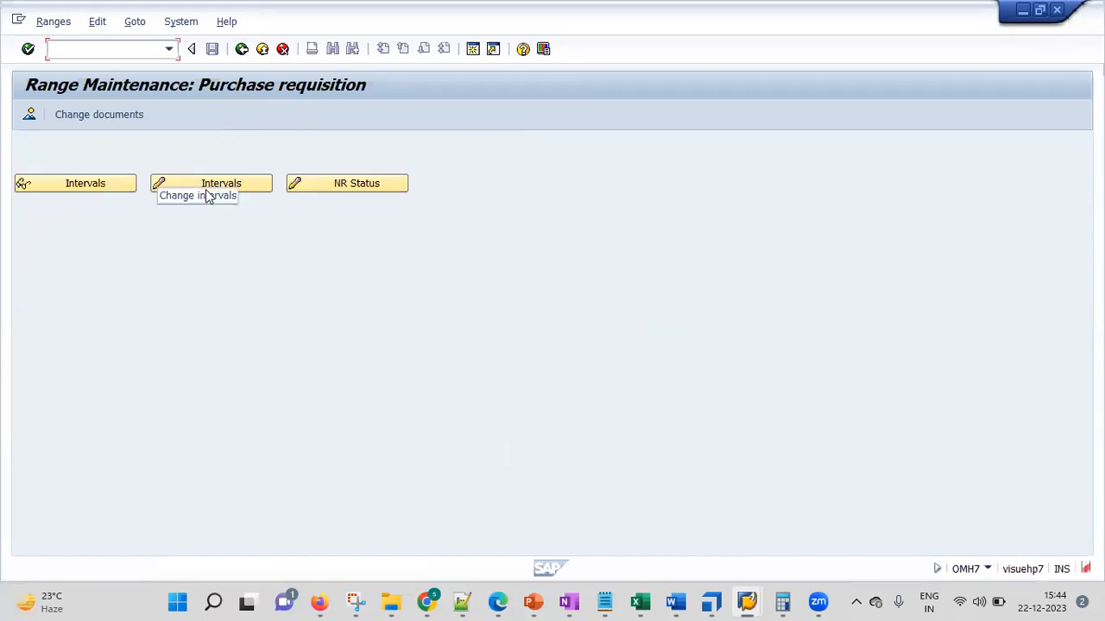
pyautogui.click(207, 190)
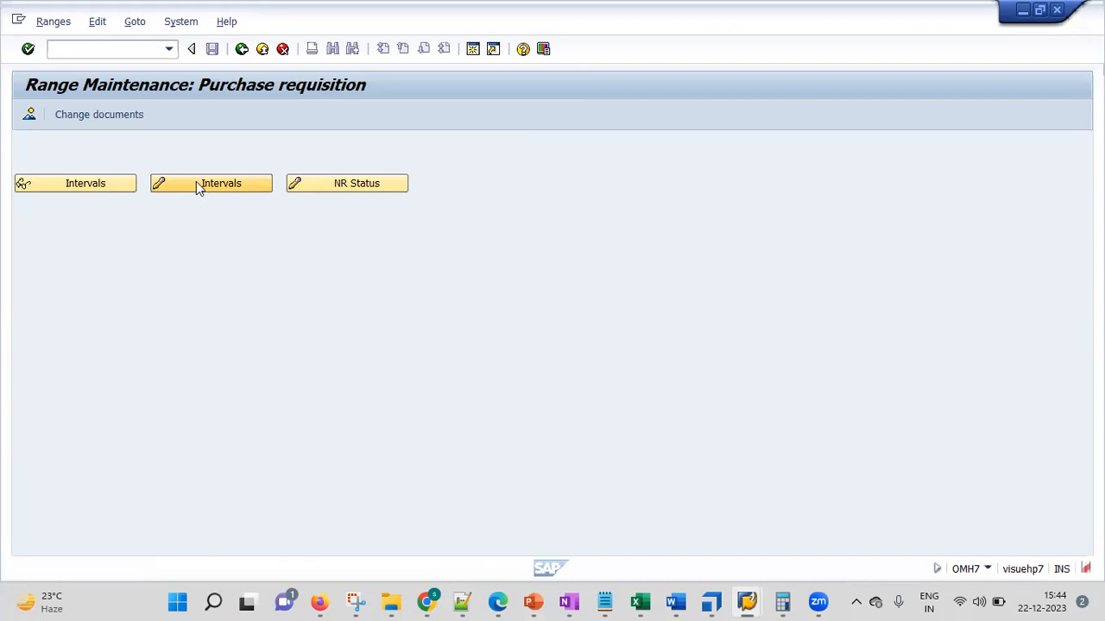
pyautogui.click(197, 183)
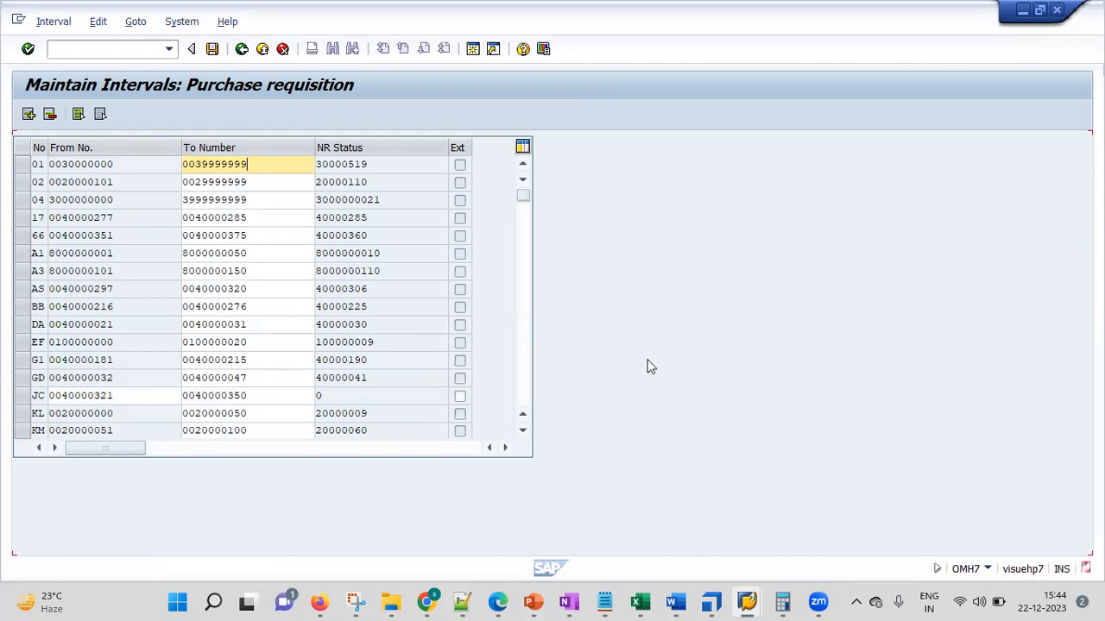
# - Examine the list of system connections in SAP Logon and minimize it again
pyautogui.moveTo(749, 601)
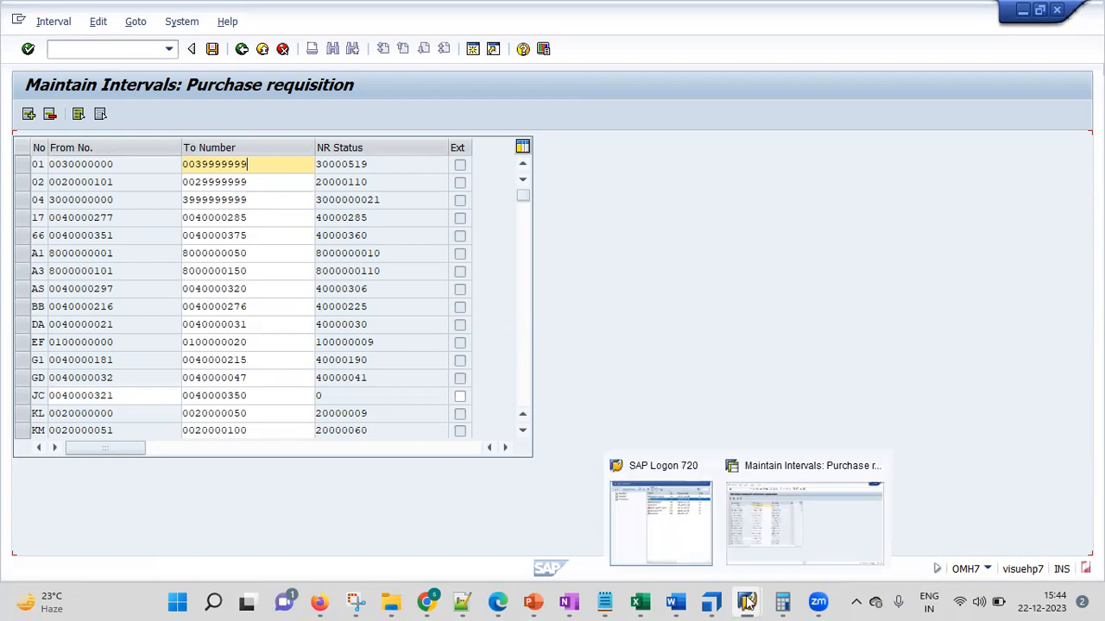
pyautogui.click(666, 539)
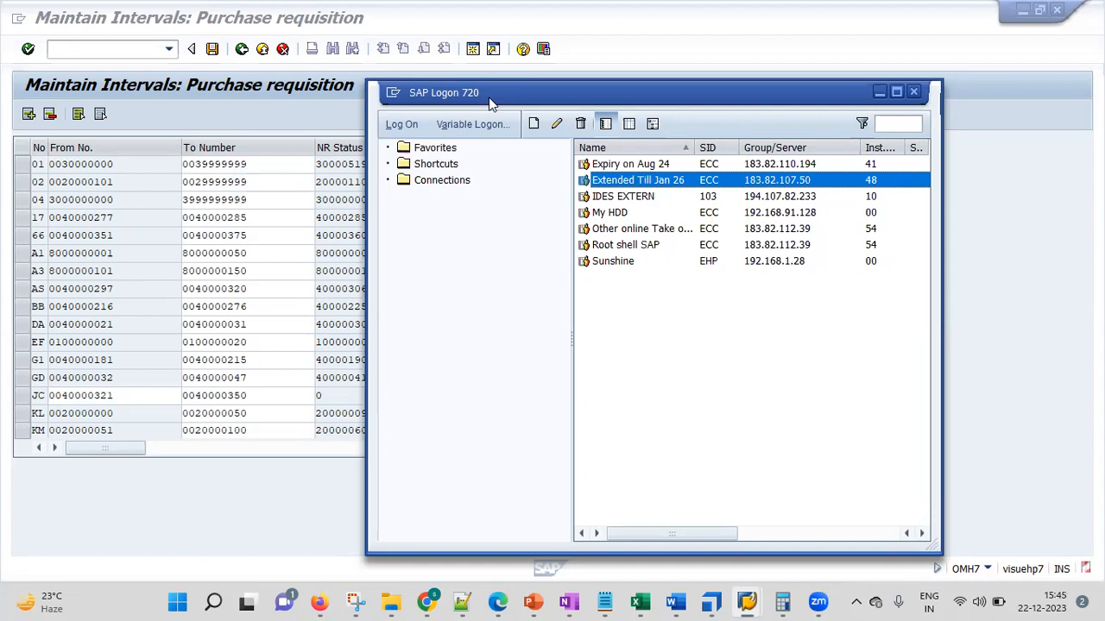
pyautogui.click(878, 92)
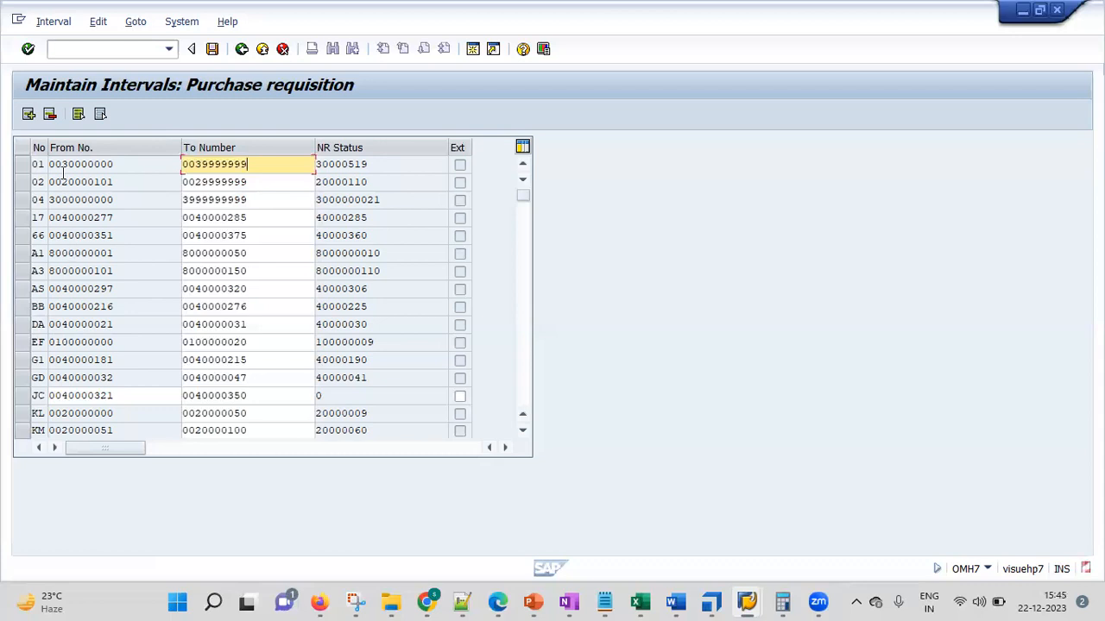
# - Insert a blank row in the purchase requisition intervals table
pyautogui.click(27, 115)
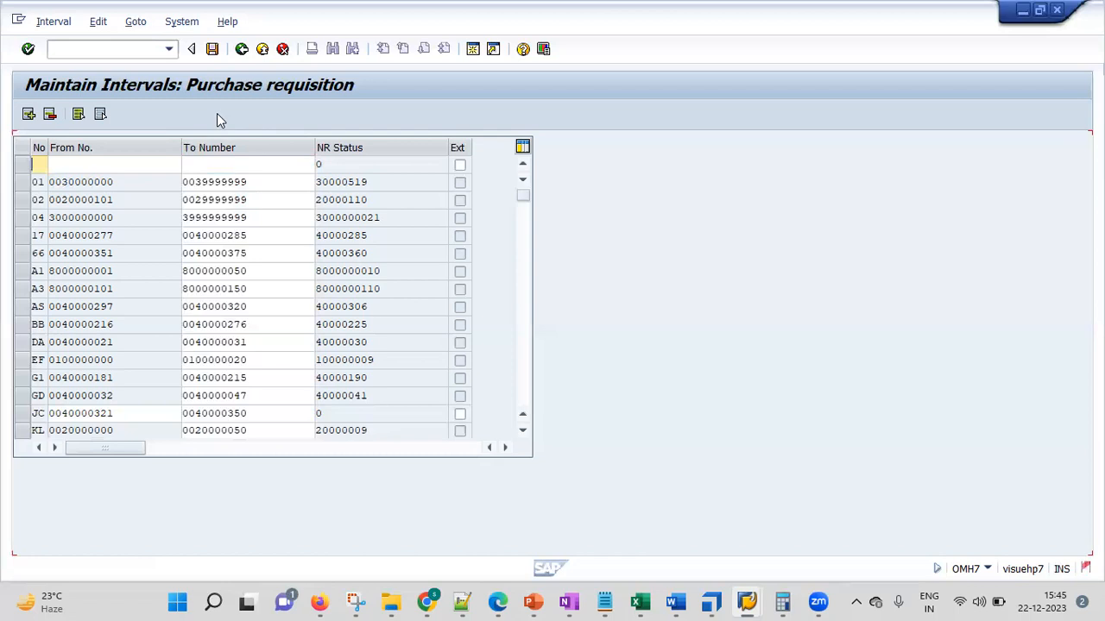
pyautogui.click(55, 22)
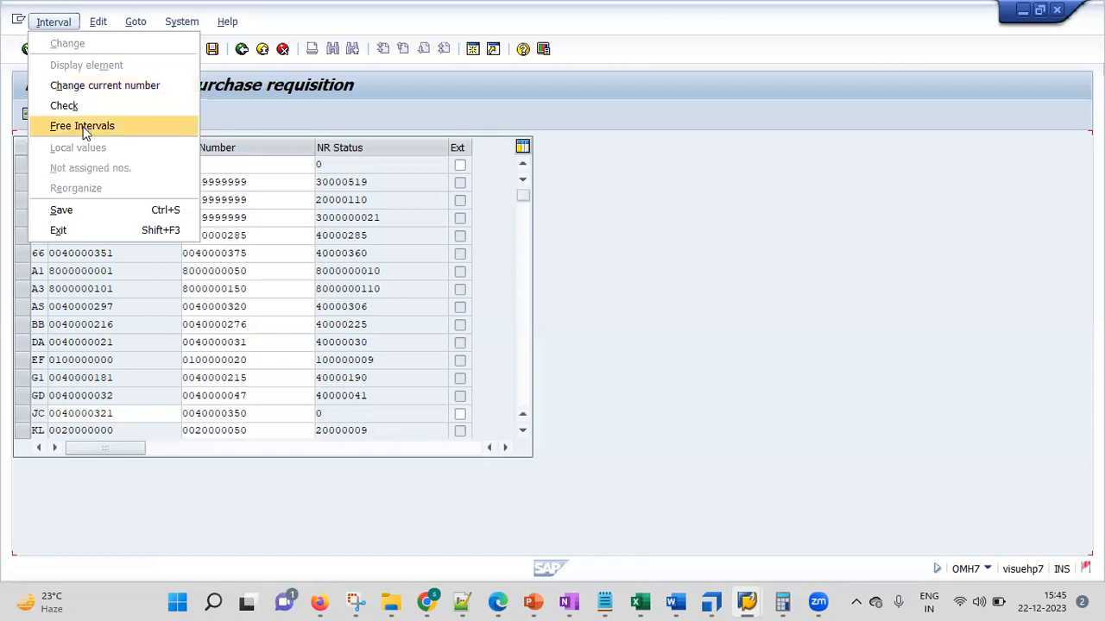
pyautogui.click(352, 601)
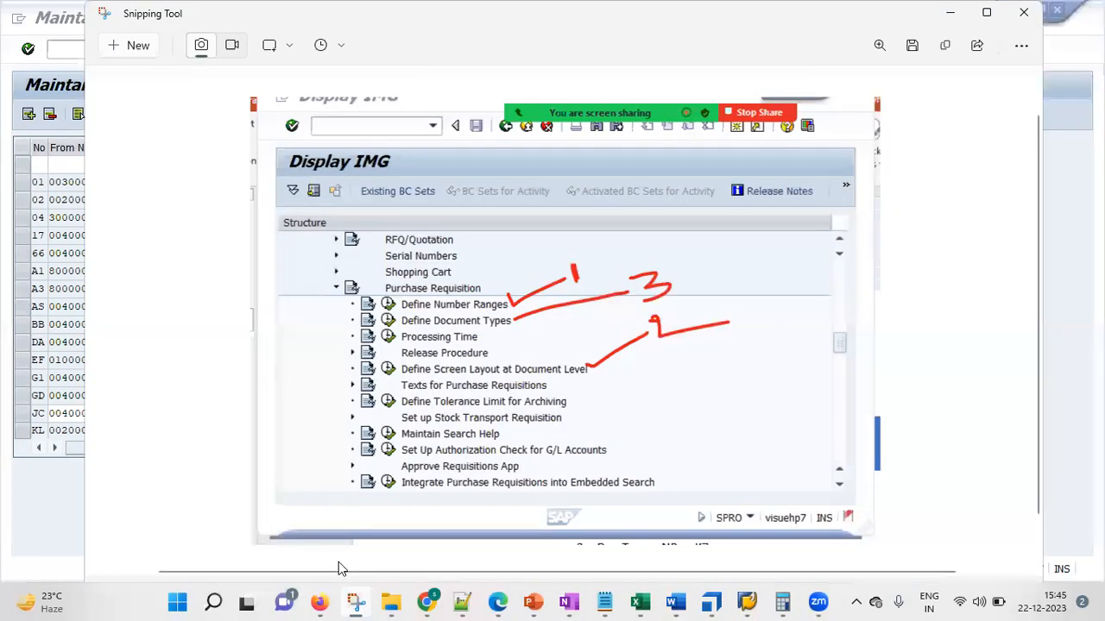
pyautogui.click(133, 52)
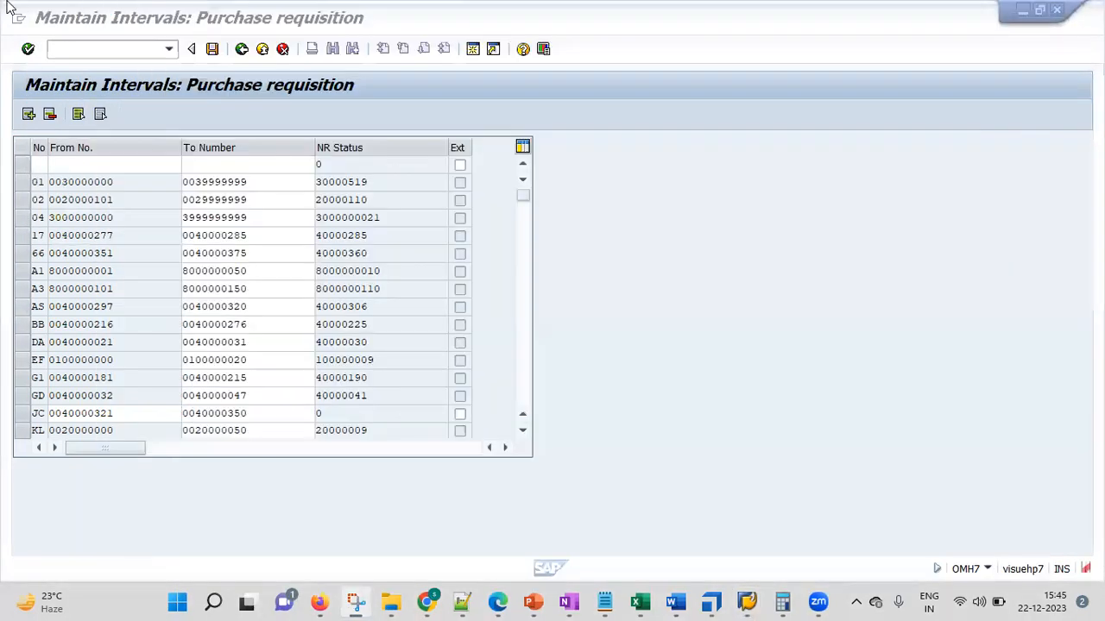
pyautogui.press('Escape')
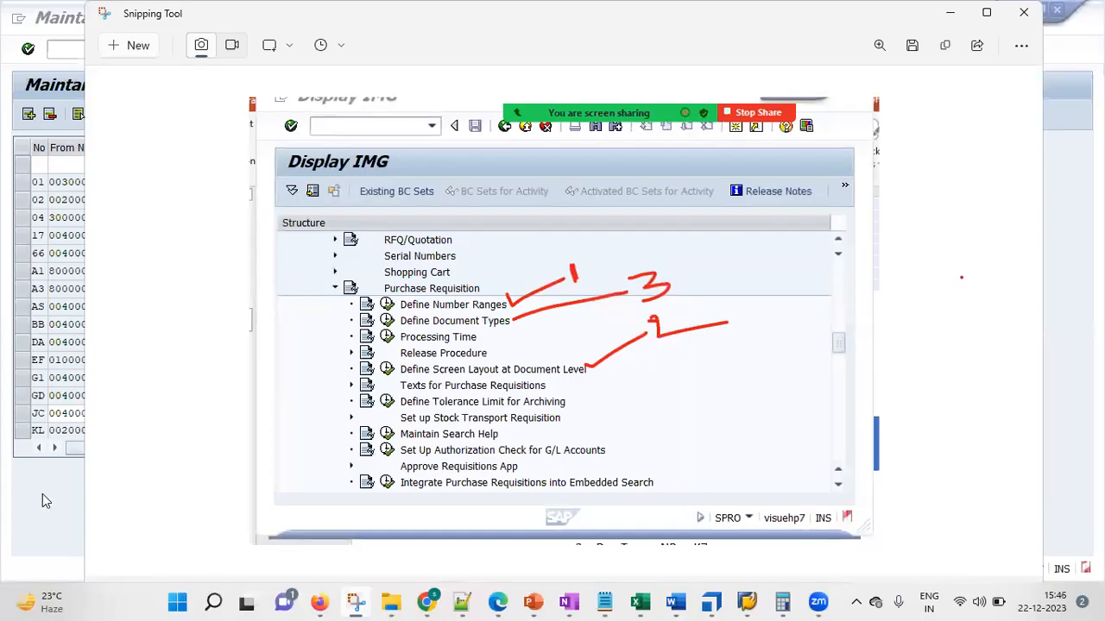
pyautogui.click(47, 174)
pyautogui.click(53, 22)
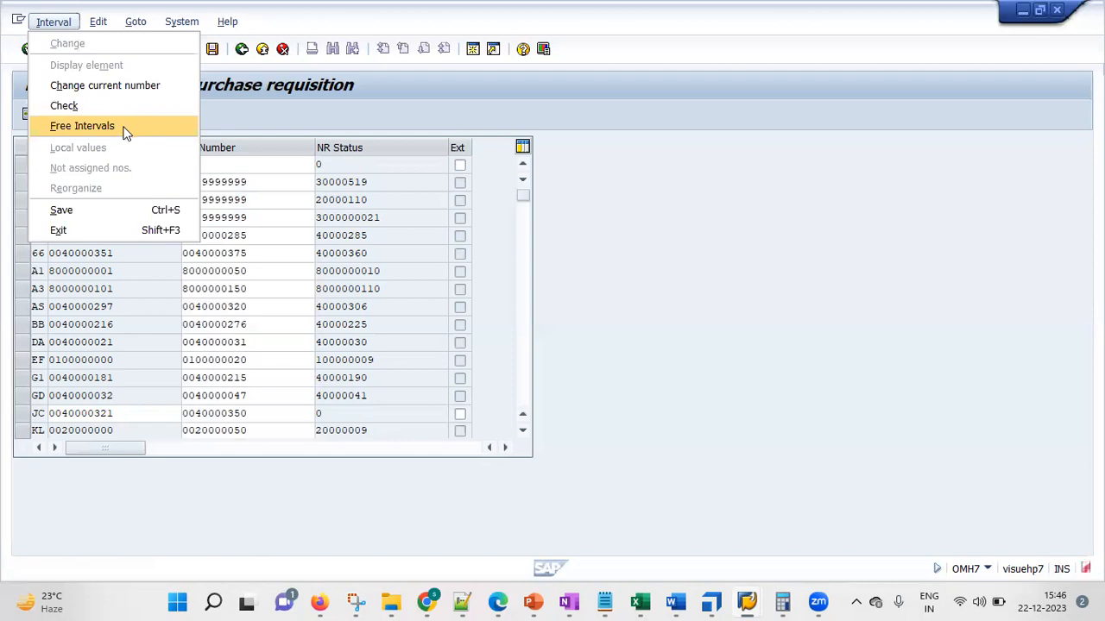
pyautogui.click(125, 132)
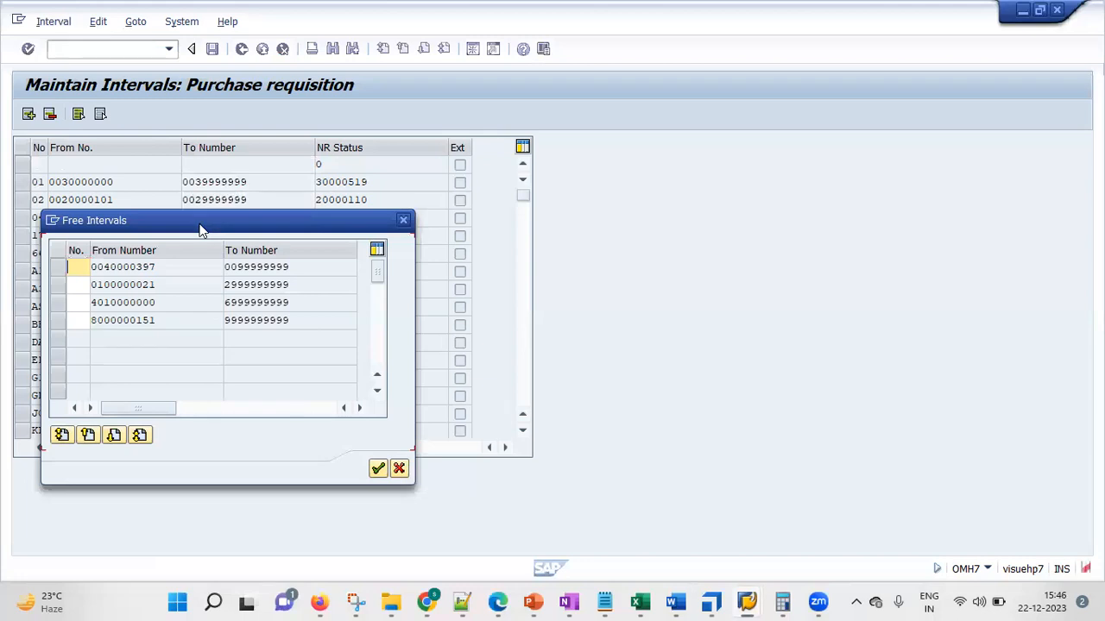
pyautogui.moveTo(199, 228); pyautogui.dragTo(506, 177)
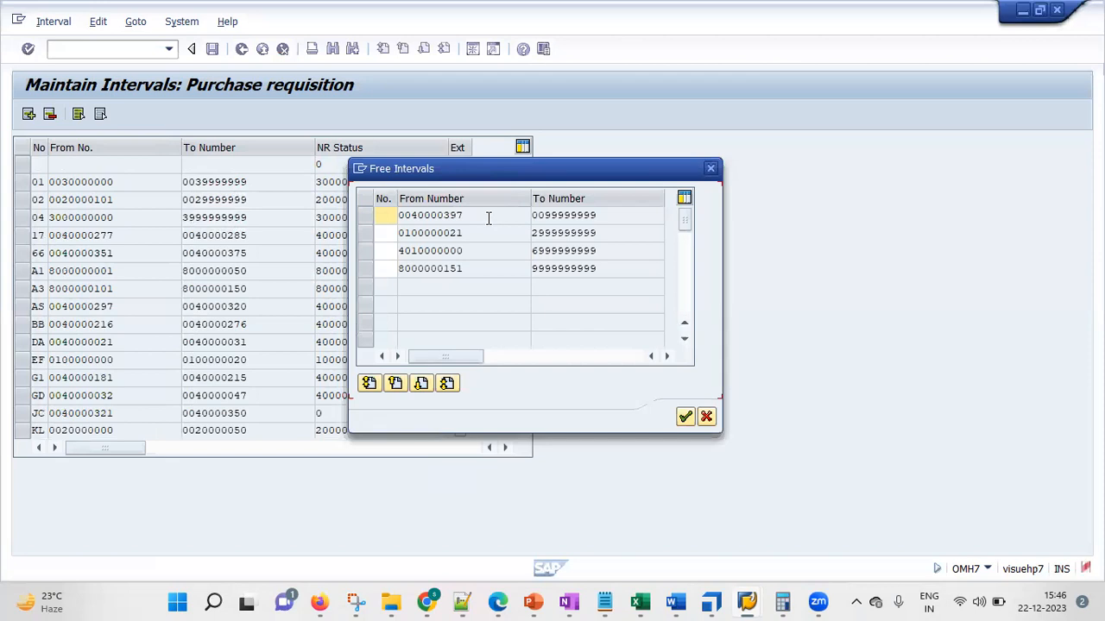
pyautogui.click(500, 215)
pyautogui.click(385, 214)
pyautogui.write('KG')
# - Try to adopt the KG free interval without its row selected
pyautogui.click(363, 215)
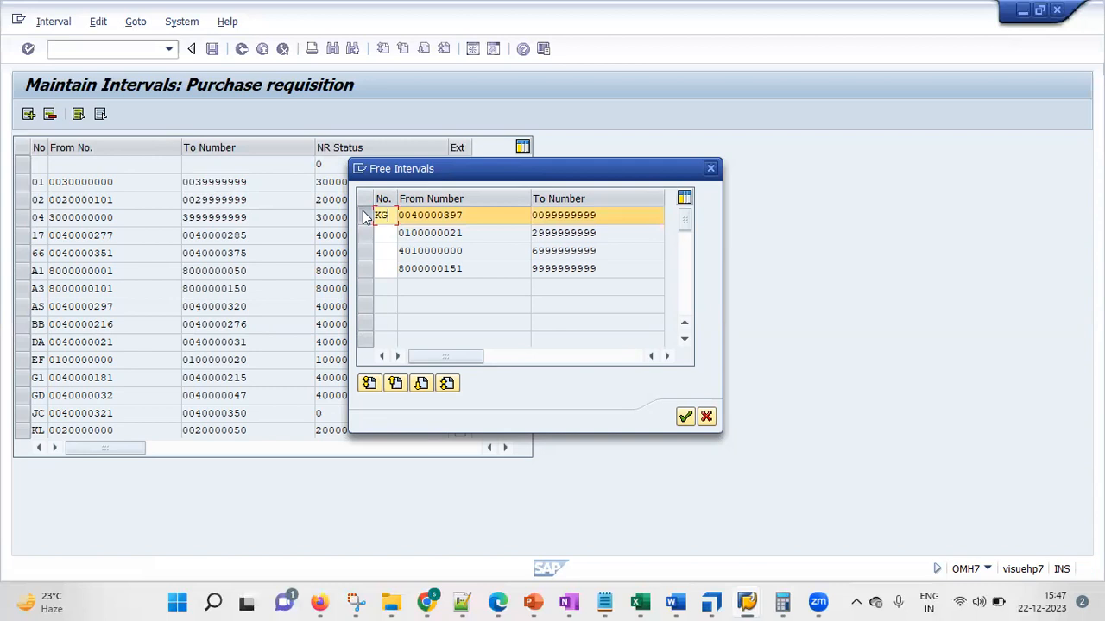
pyautogui.click(366, 217)
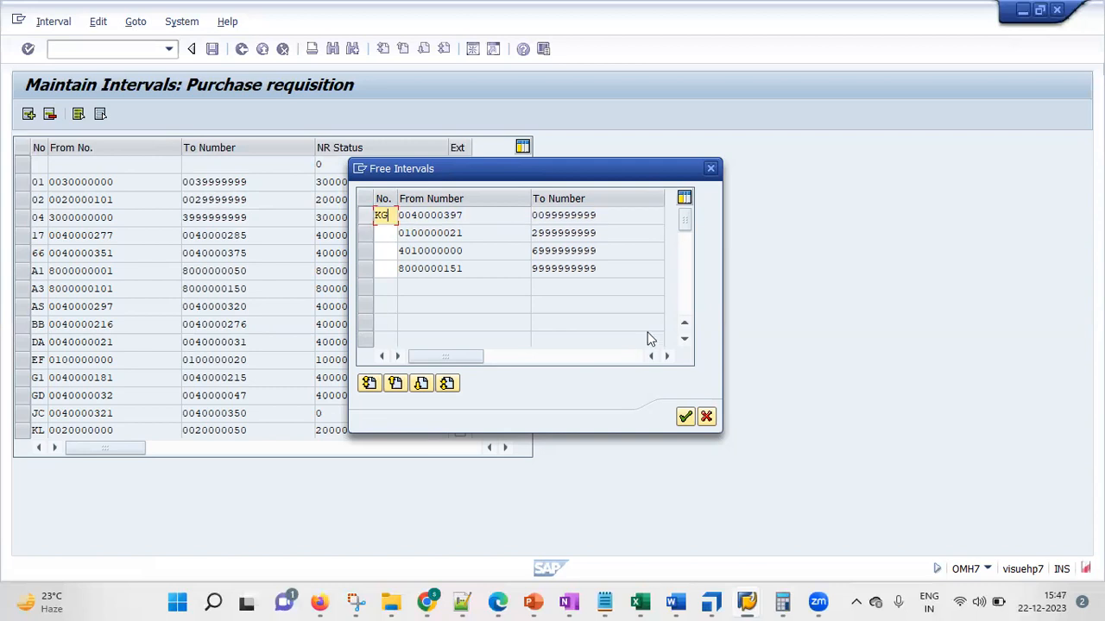
pyautogui.click(685, 418)
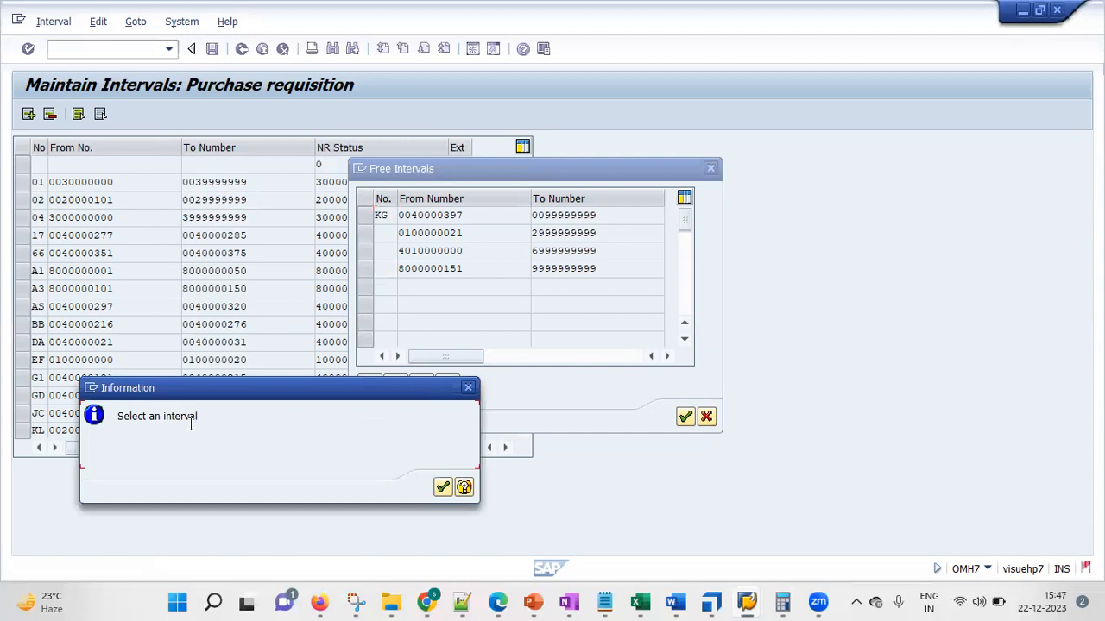
pyautogui.click(470, 393)
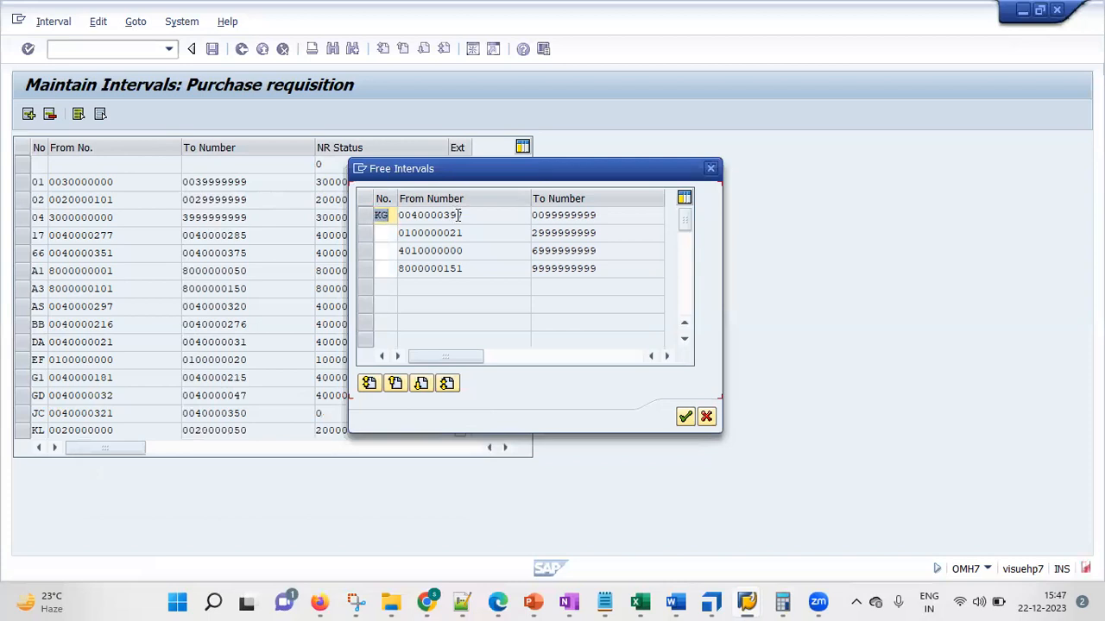
pyautogui.click(432, 217)
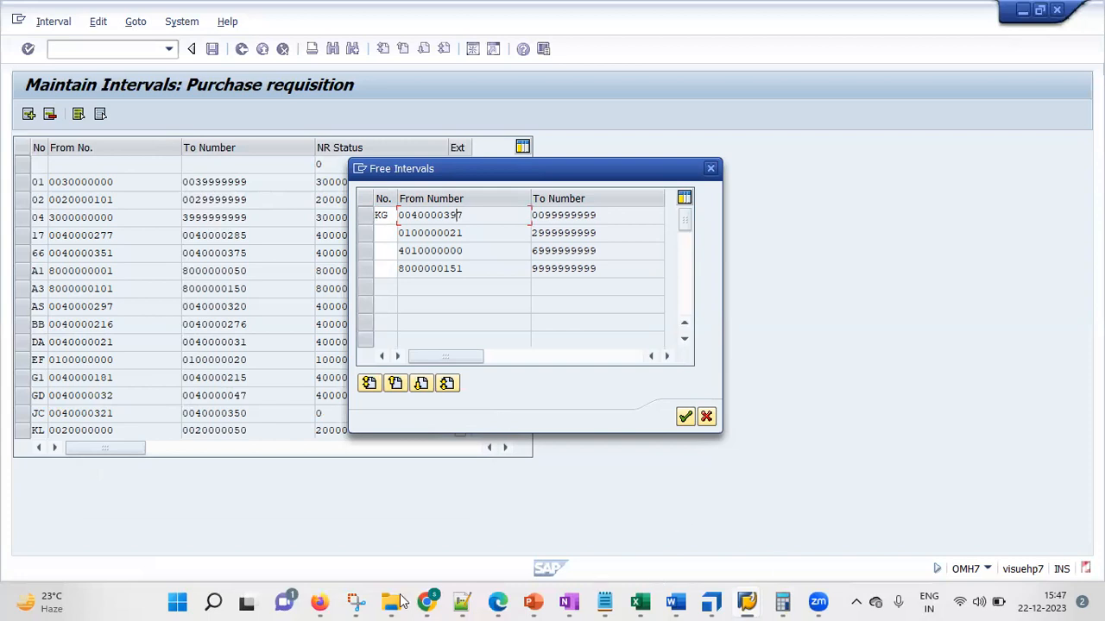
# - Capture the Free Intervals dialog with Snipping Tool and mark the KG row's selector on the capture
pyautogui.click(356, 601)
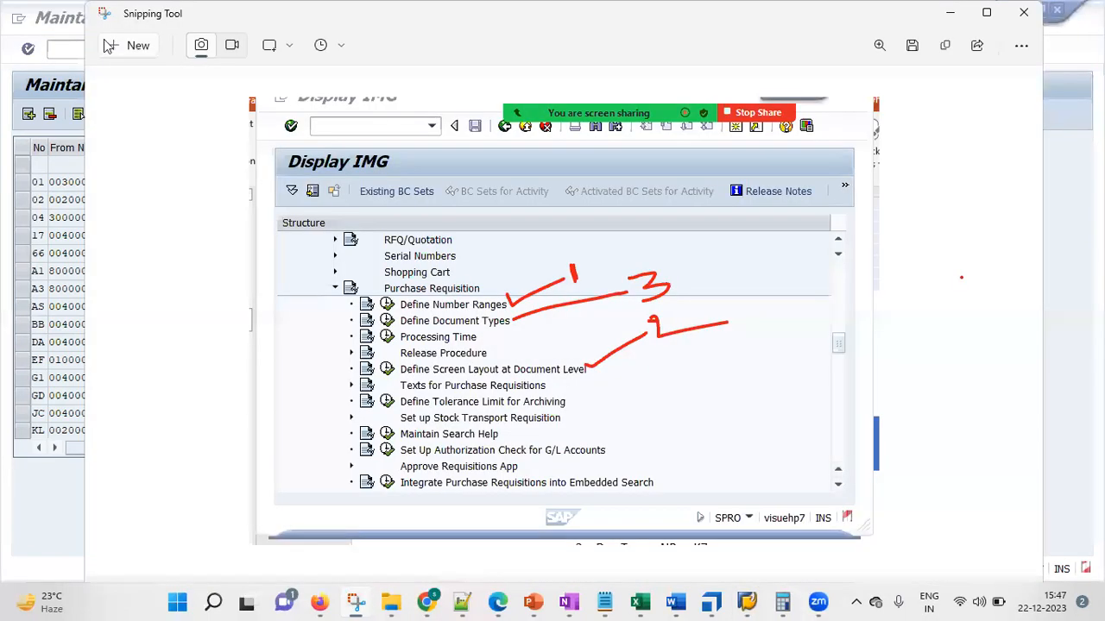
pyautogui.moveTo(195, 87); pyautogui.dragTo(874, 511)
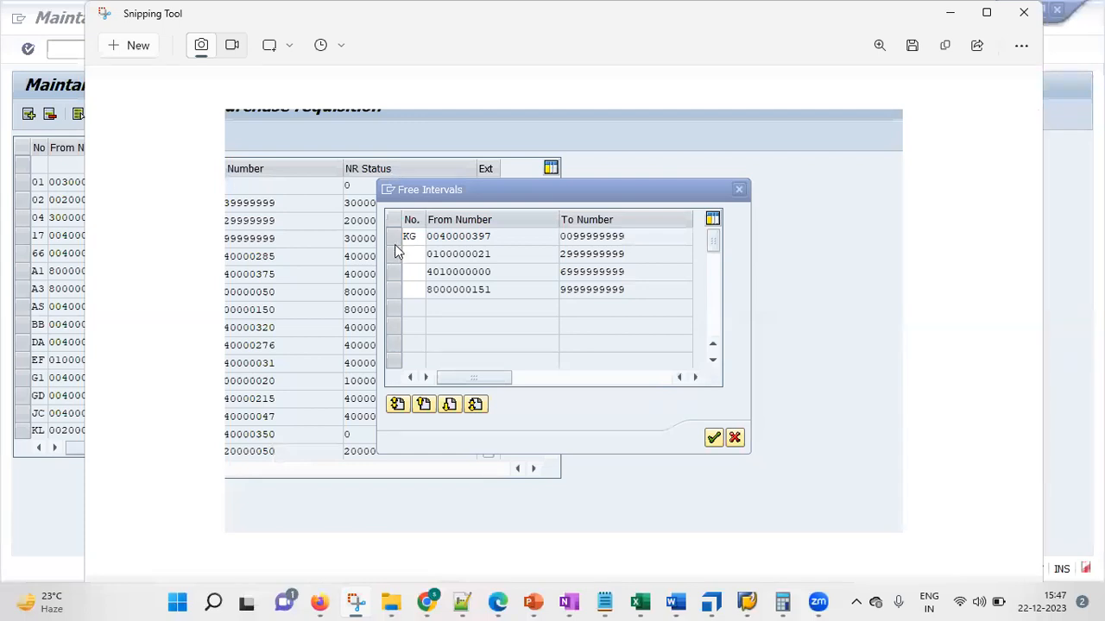
pyautogui.moveTo(375, 231)
pyautogui.mouseDown()
pyautogui.moveTo(396, 221)
pyautogui.moveTo(405, 229)
pyautogui.moveTo(388, 254)
pyautogui.moveTo(394, 239)
pyautogui.mouseUp()
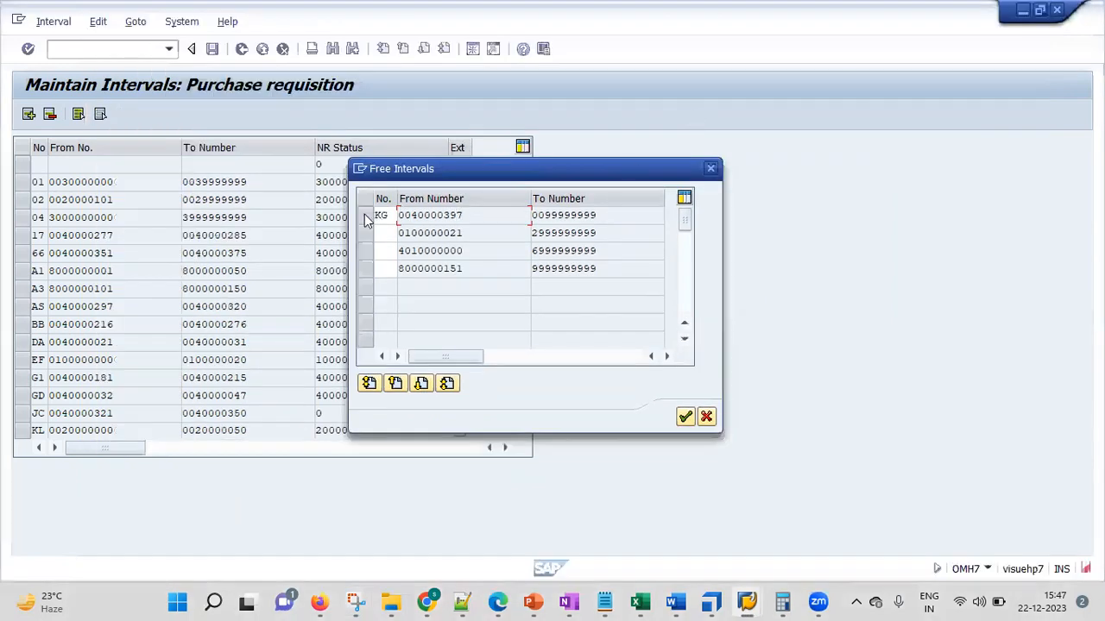
# - Select the KG row in the free intervals and adopt it into the intervals table
pyautogui.click(387, 216)
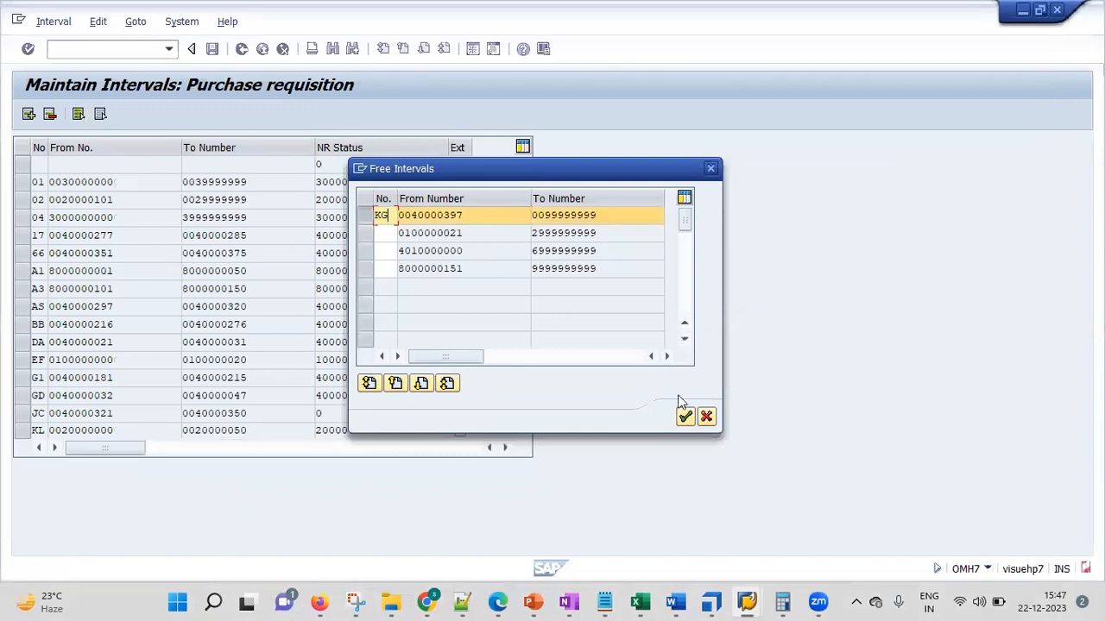
pyautogui.click(684, 418)
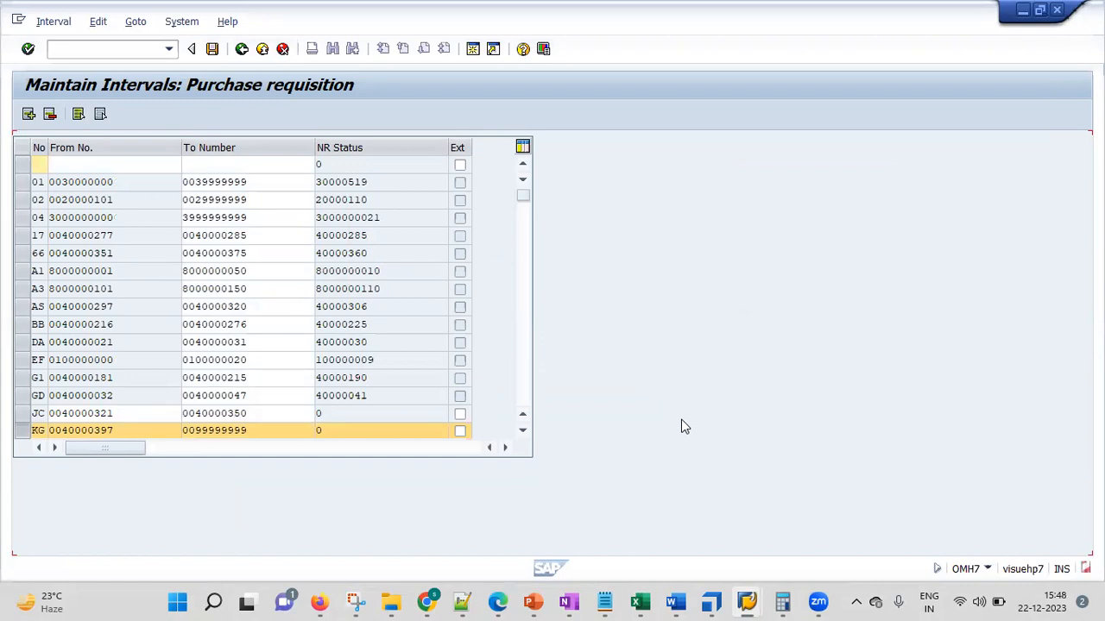
# - Copy the From number of the new KG interval
pyautogui.click(522, 430)
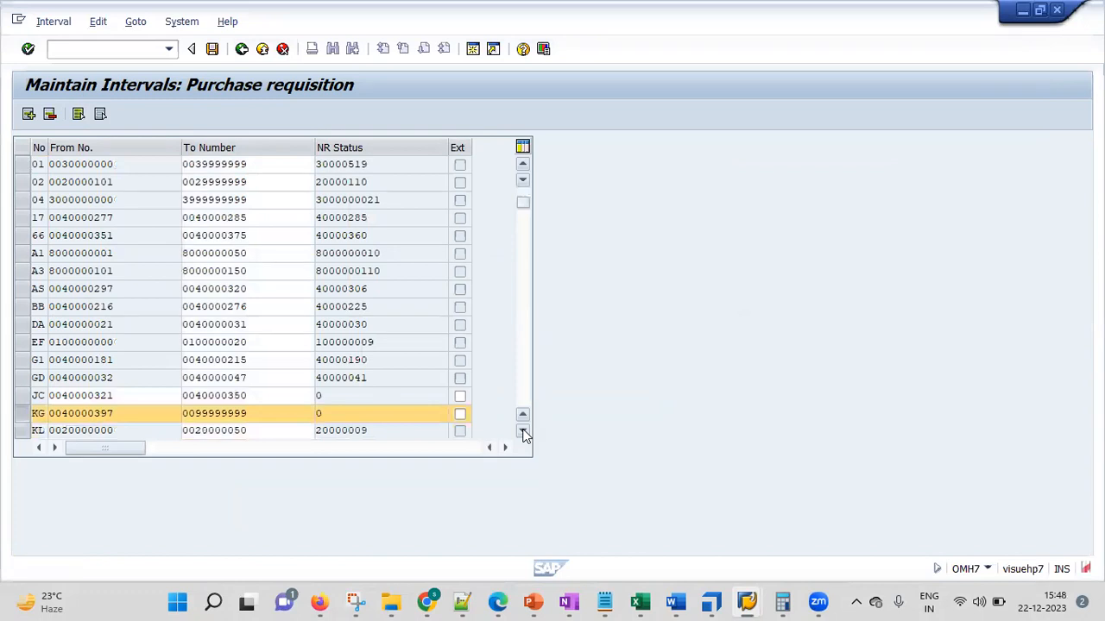
pyautogui.scroll(-1, 524, 434)
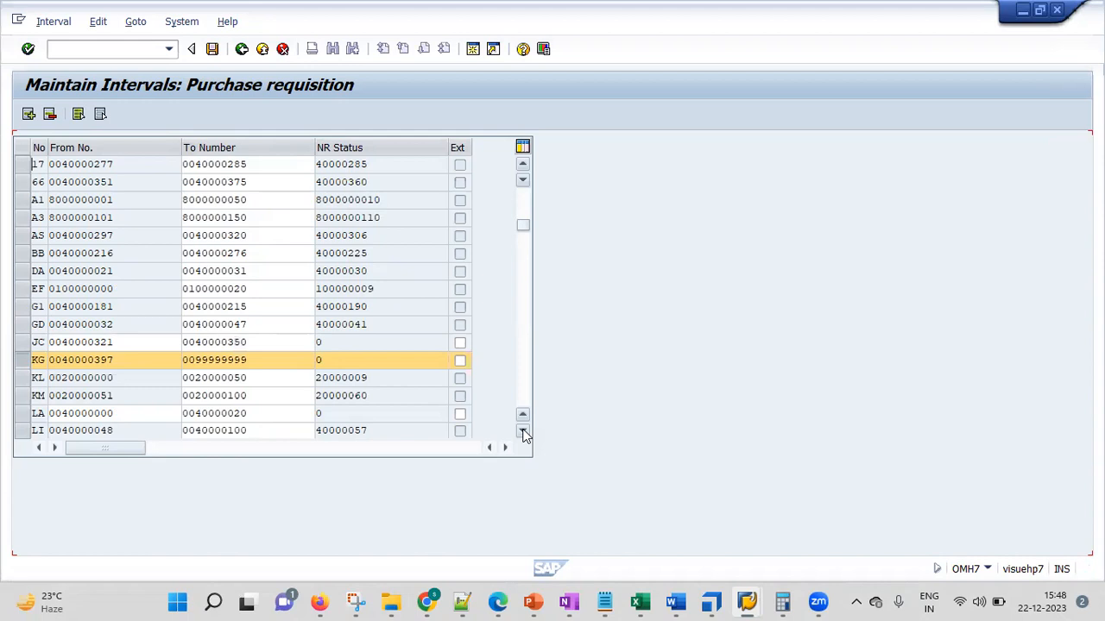
pyautogui.click(133, 361)
pyautogui.doubleClick(133, 361)
pyautogui.hotkey('ctrl', 'c')
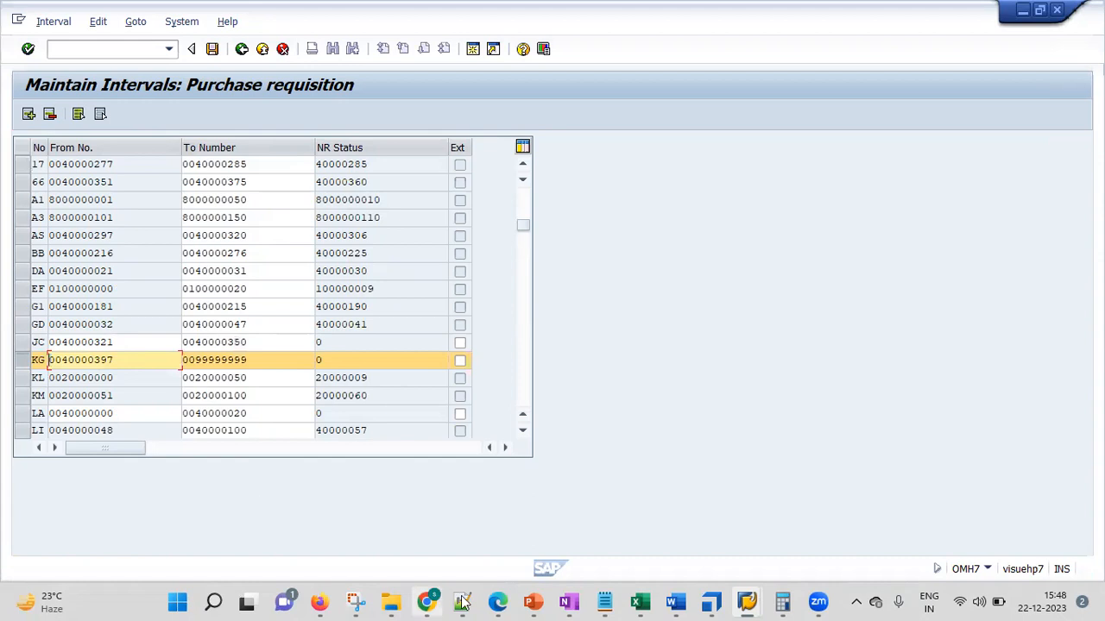
# - Switch to the Notepad++ notes and add blank lines beneath the Purchase Requisition heading
pyautogui.hotkey('alt', 'Tab')
pyautogui.click(629, 462)
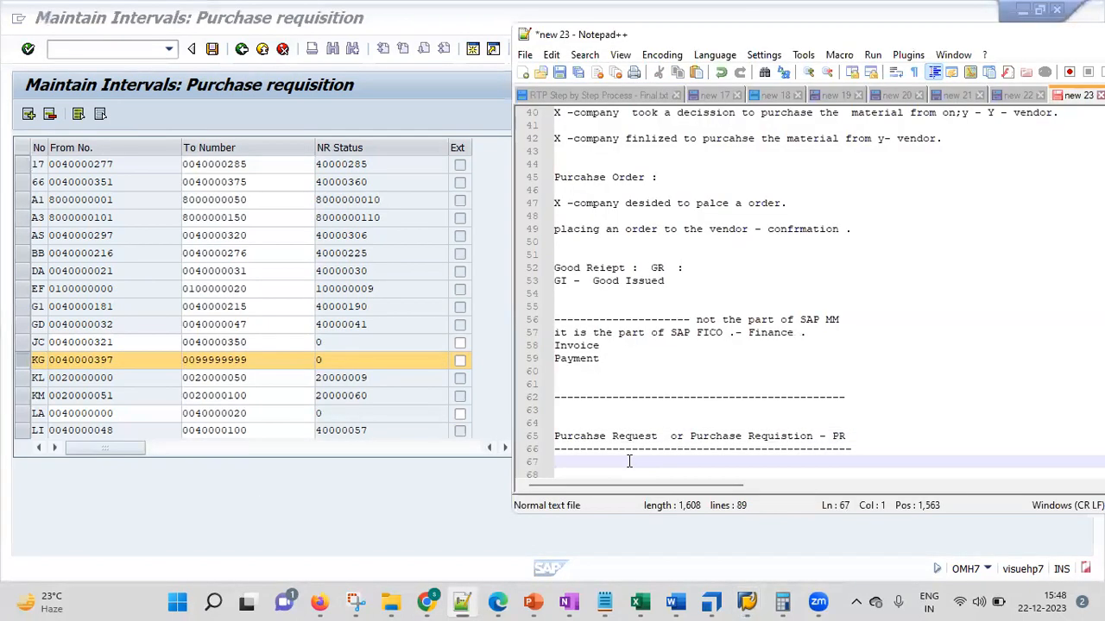
pyautogui.press('Return')
pyautogui.press('Return')
pyautogui.press('Return')
pyautogui.press('Return')
pyautogui.press('Up')
pyautogui.press('Up')
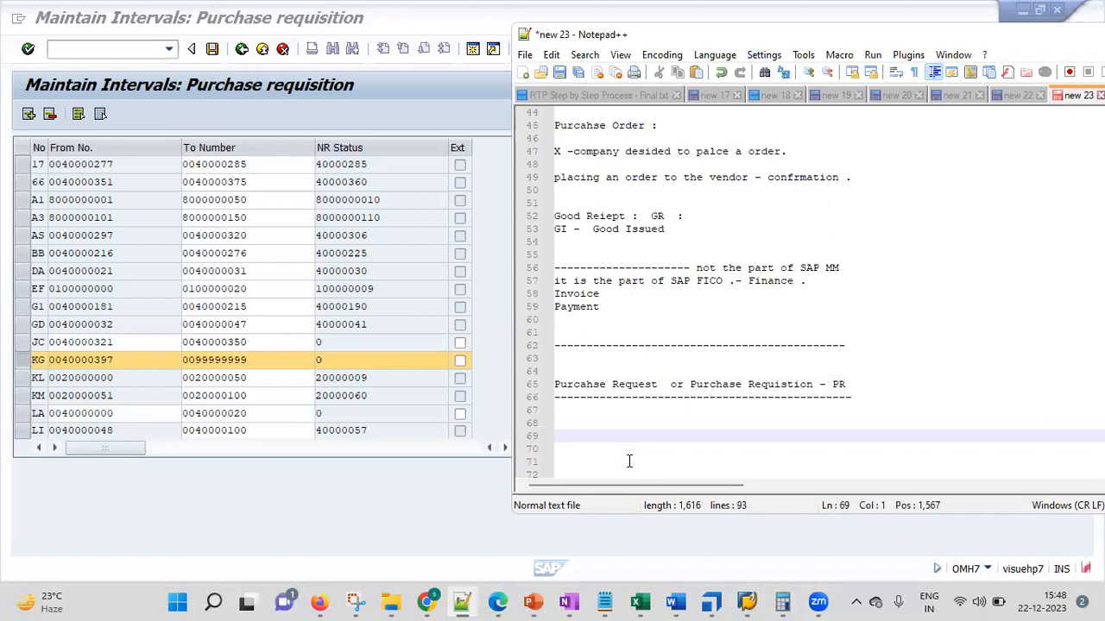
pyautogui.write('No ')
pyautogui.write('rane ')
pyautogui.write('g')
pyautogui.write('------')
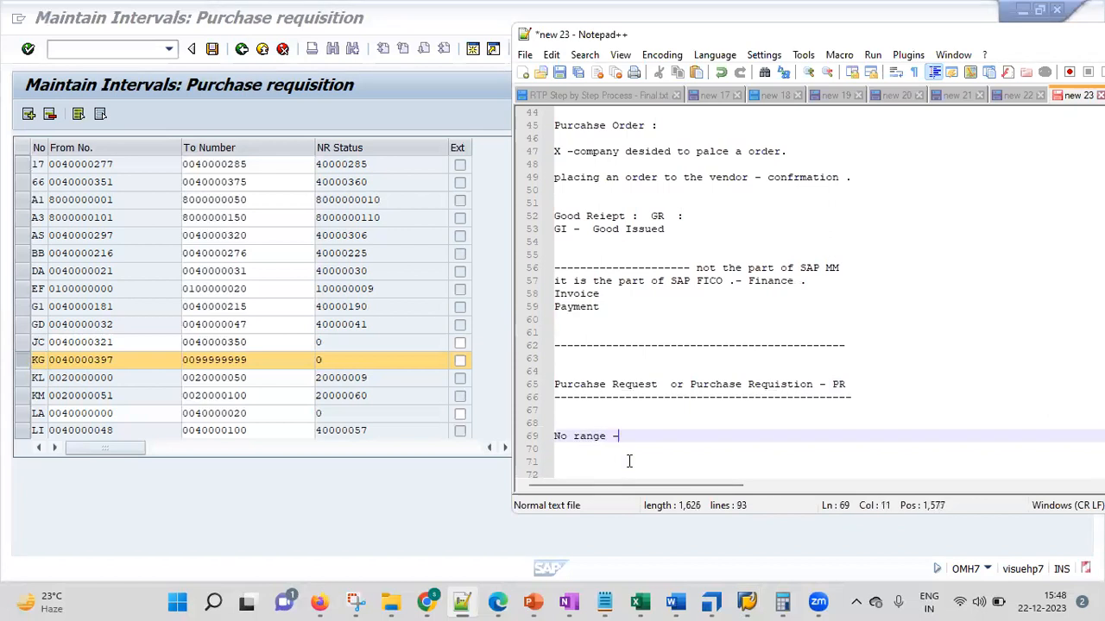
pyautogui.hotkey('ctrl', 'v')
pyautogui.click(629, 460)
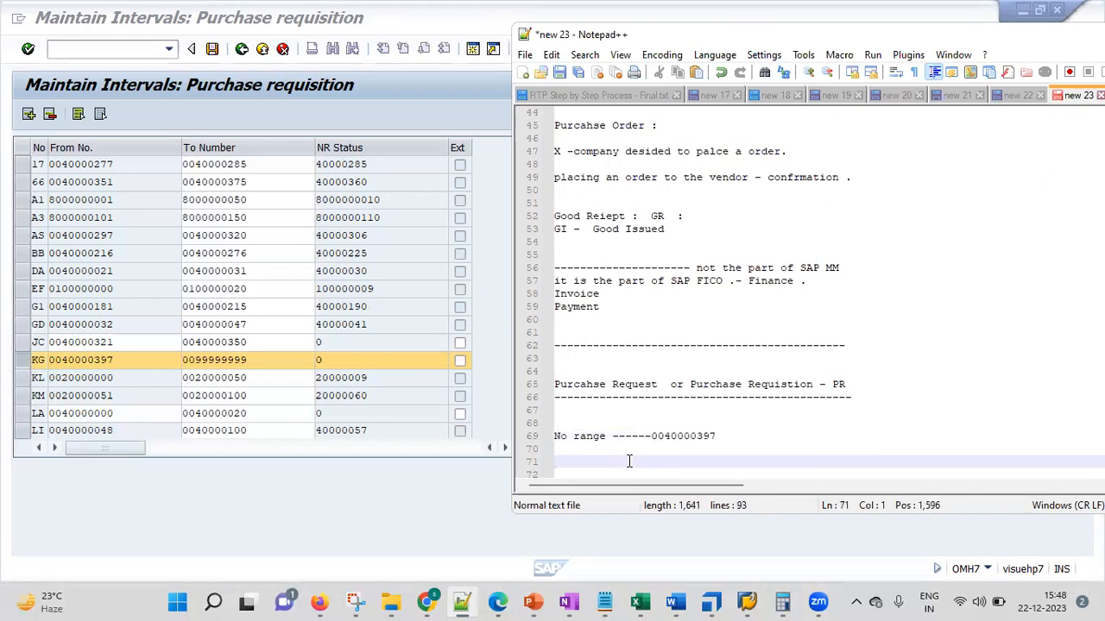
pyautogui.press('Return')
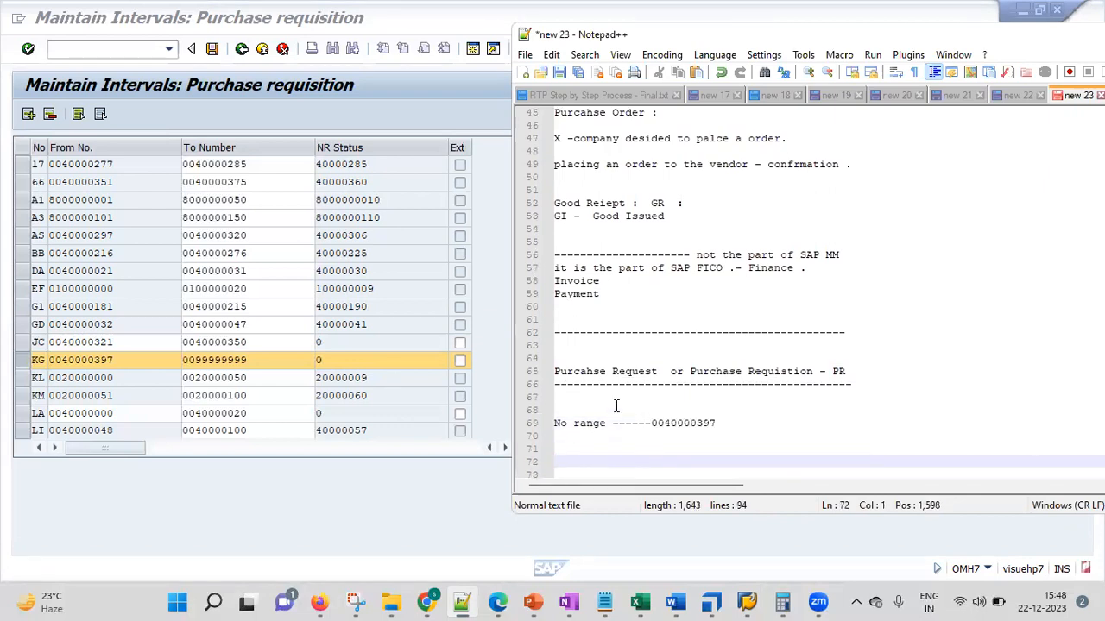
# - Move the number in the notes onto its own line labelled "Starting" and add an "Ending -" line below
pyautogui.click(649, 423)
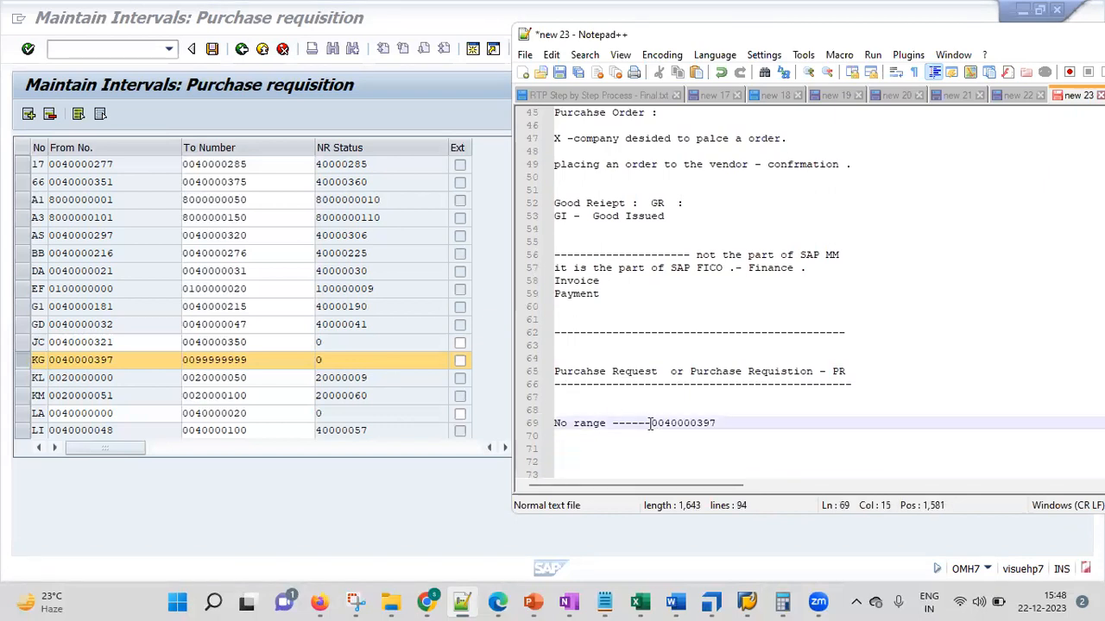
pyautogui.press('Return')
pyautogui.write('Start ')
pyautogui.write('ng')
pyautogui.press('End')
pyautogui.press('Return')
pyautogui.write('Ending -')
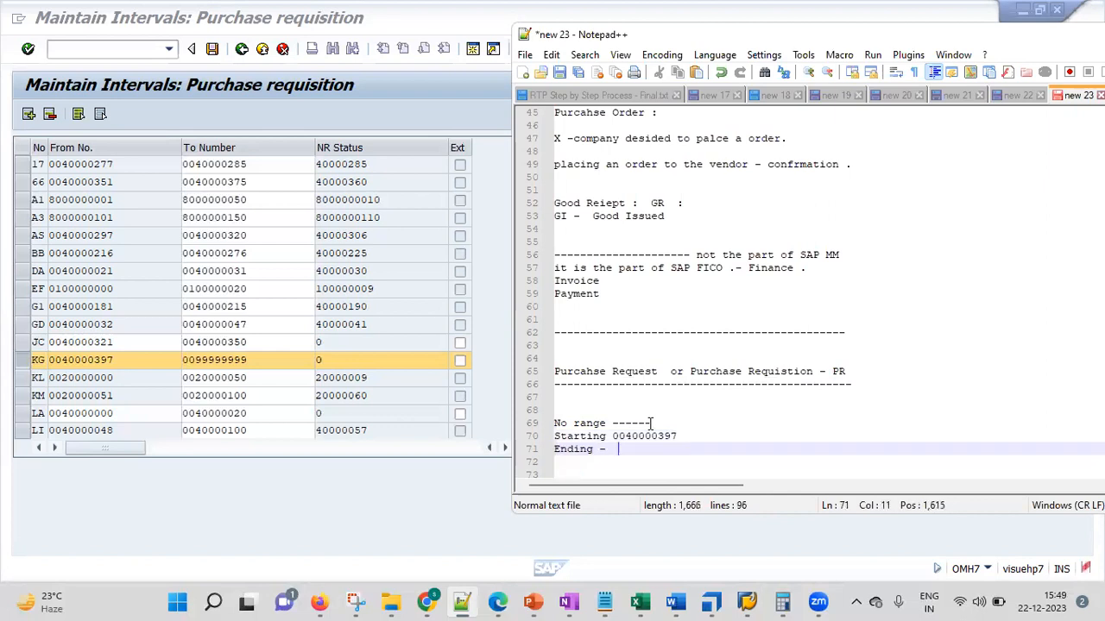
pyautogui.click(144, 371)
pyautogui.hotkey('ctrl', 'c')
pyautogui.click(538, 537)
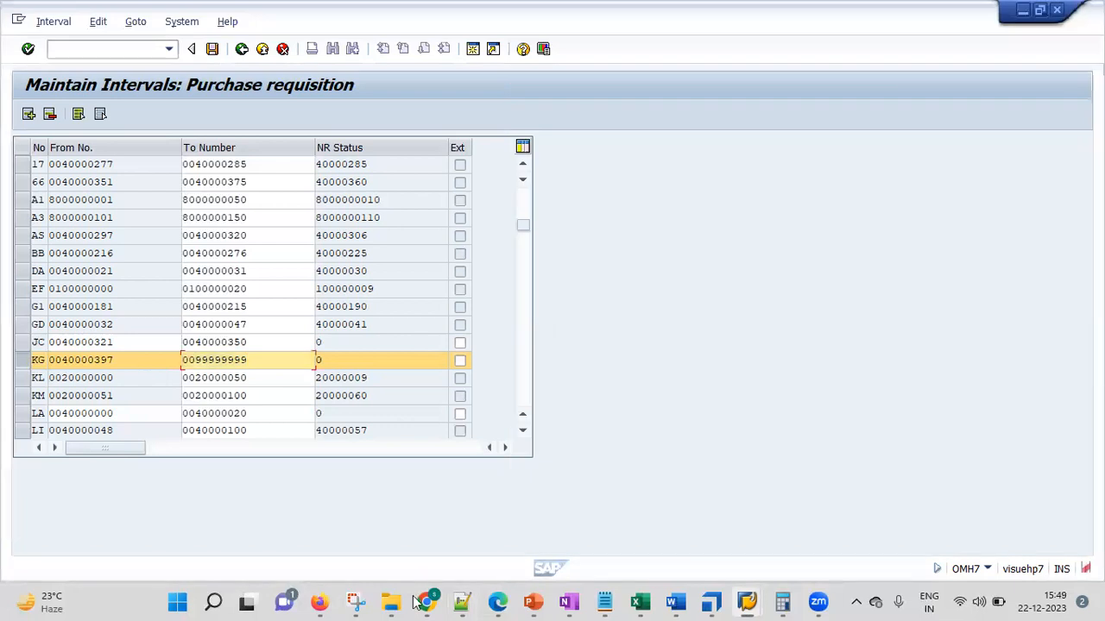
pyautogui.click(466, 602)
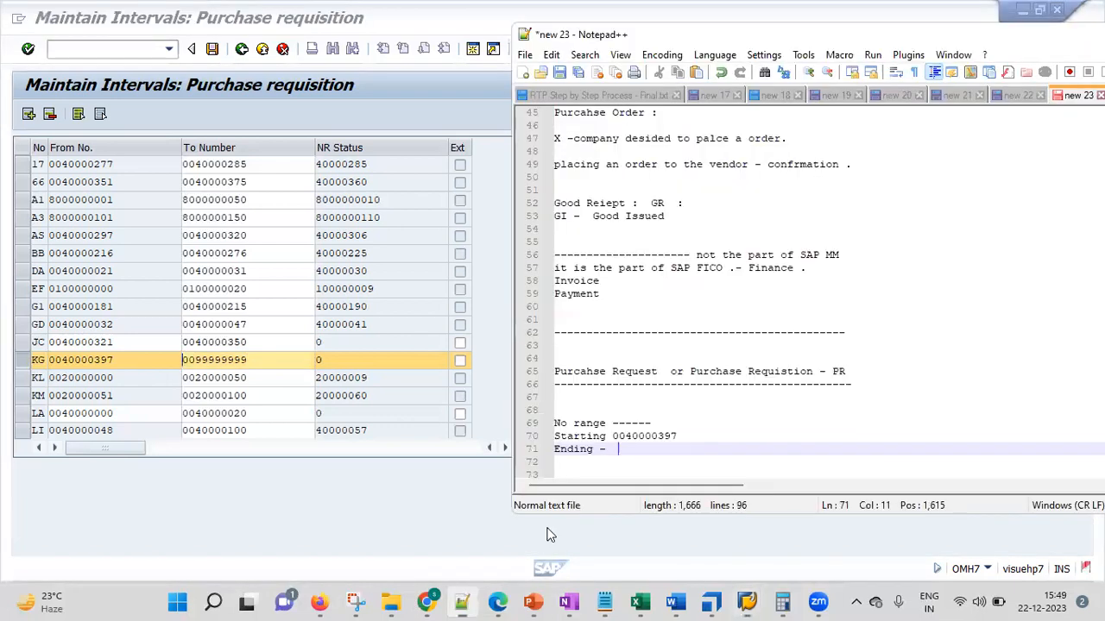
pyautogui.hotkey('ctrl', 'v')
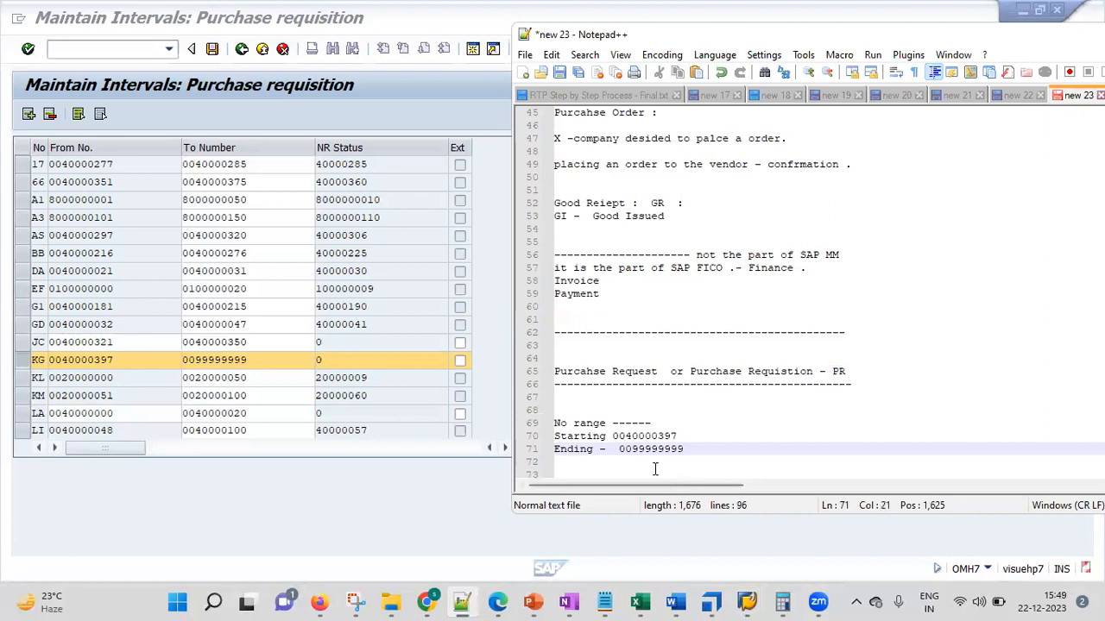
pyautogui.click(620, 449)
pyautogui.press('BackSpace')
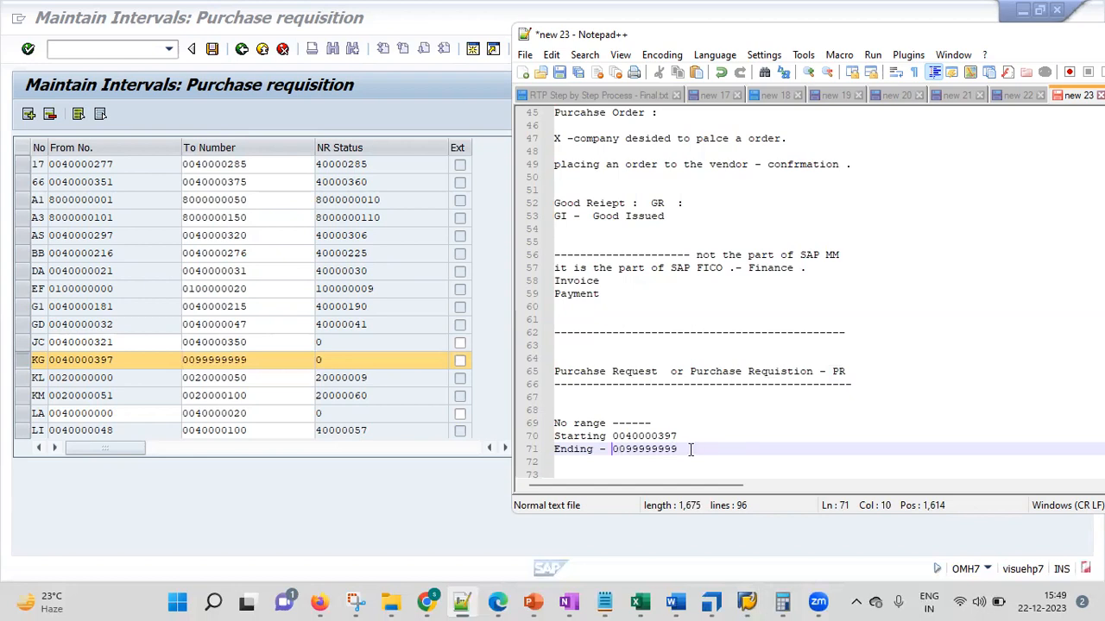
# - Save the new KG interval in SAP and acknowledge the number range transport notice
pyautogui.click(415, 241)
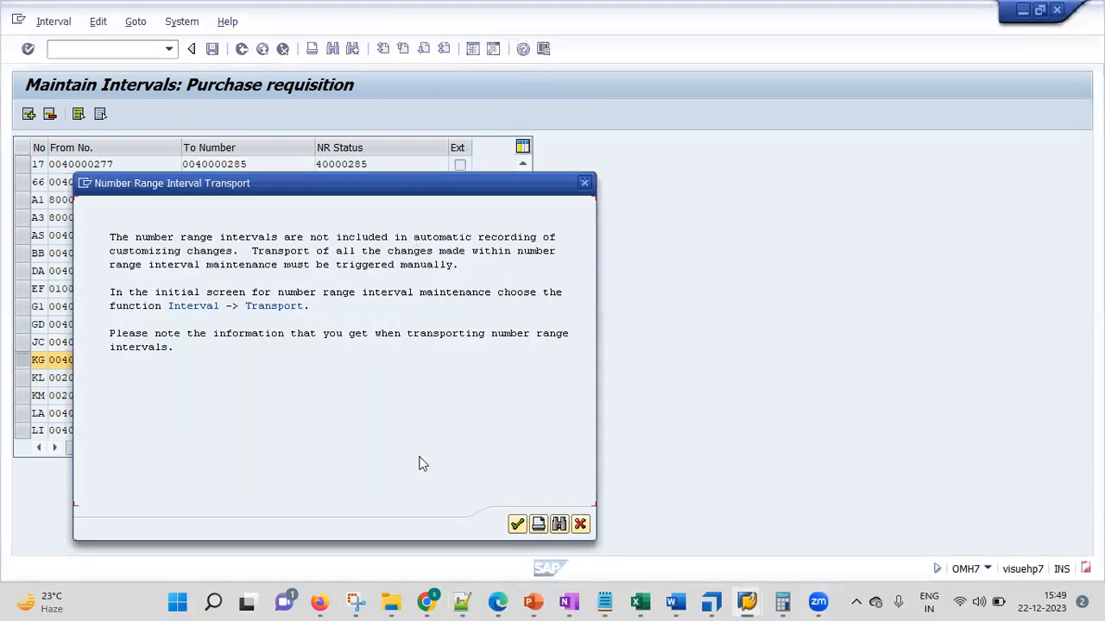
pyautogui.click(517, 525)
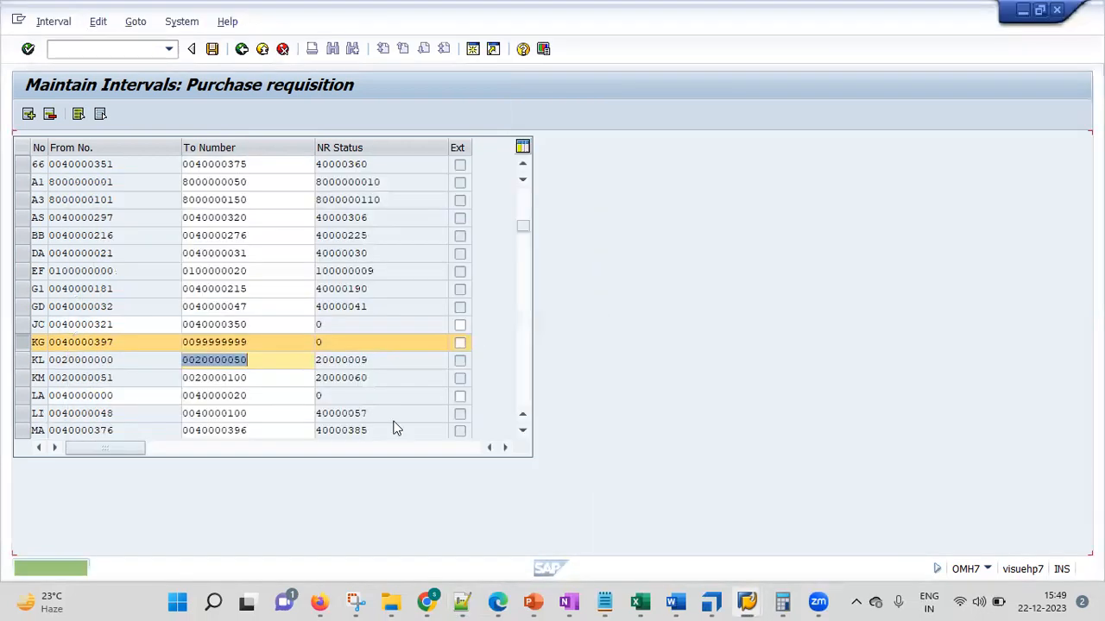
pyautogui.click(263, 338)
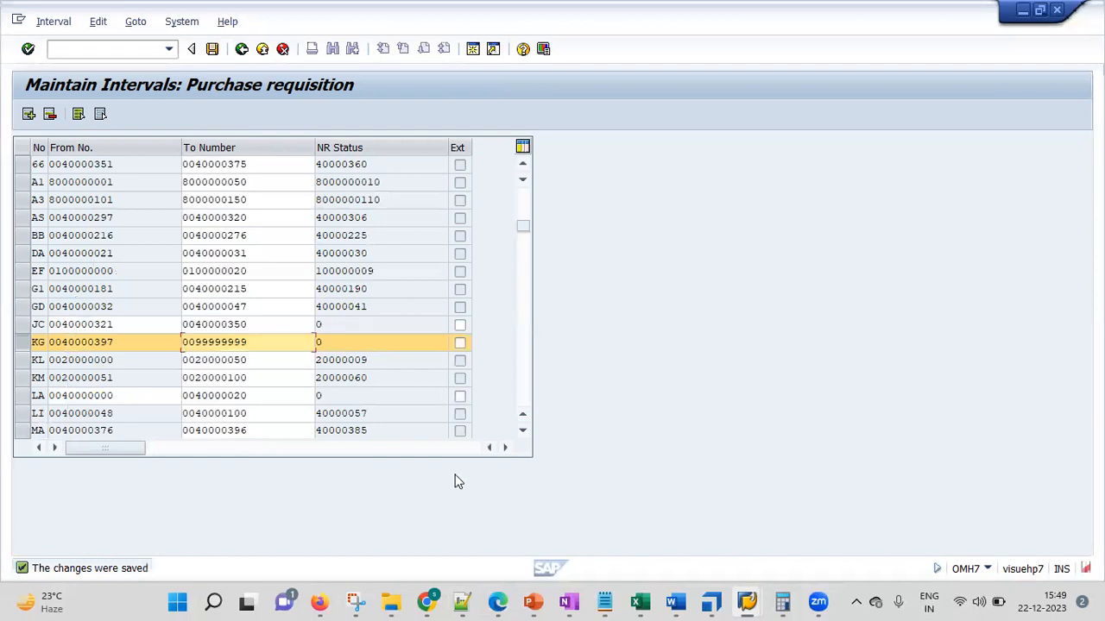
pyautogui.click(462, 602)
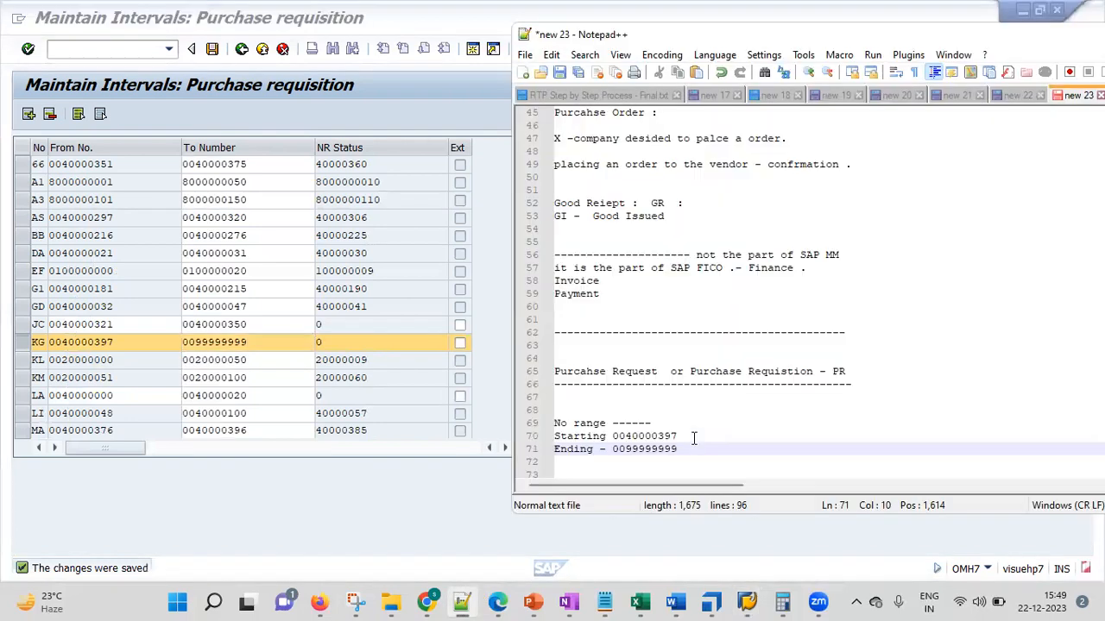
pyautogui.click(679, 457)
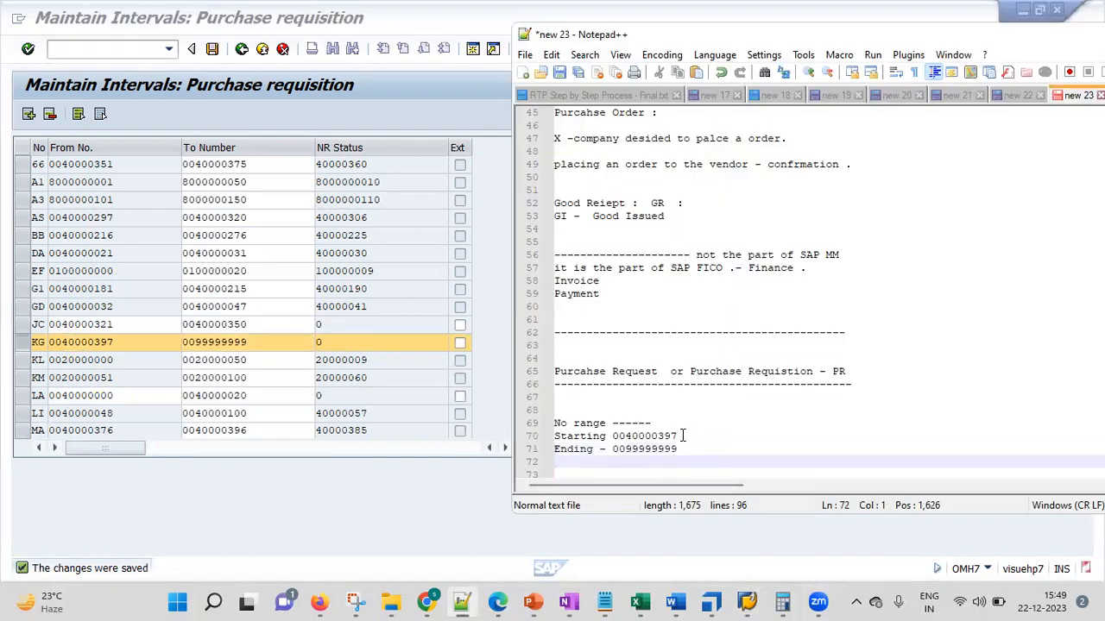
pyautogui.click(681, 436)
pyautogui.keyDown('shift'); pyautogui.click(616, 436); pyautogui.keyUp('shift')
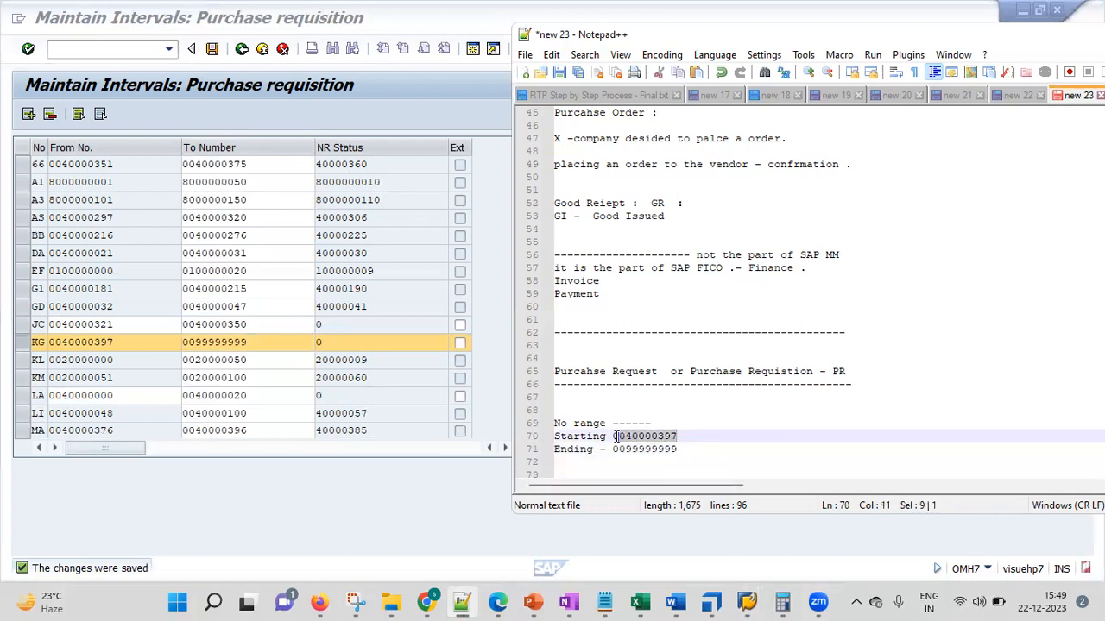
pyautogui.keyDown('shift'); pyautogui.click(612, 435); pyautogui.keyUp('shift')
pyautogui.hotkey('ctrl', 'c')
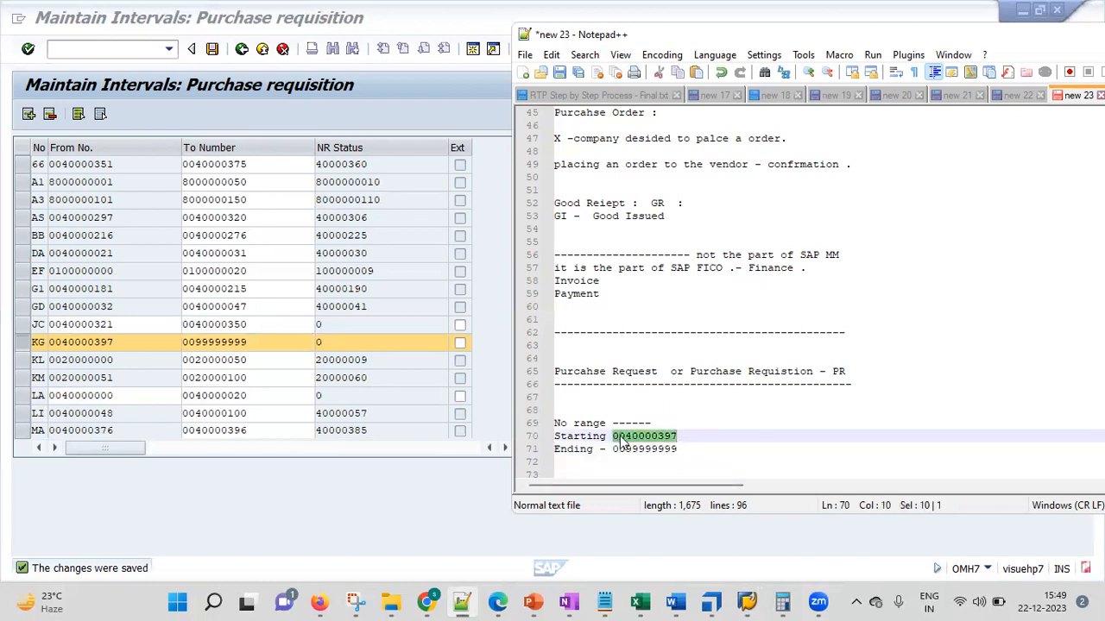
pyautogui.click(681, 449)
pyautogui.keyDown('shift'); pyautogui.click(611, 449); pyautogui.keyUp('shift')
pyautogui.hotkey('ctrl', 'v')
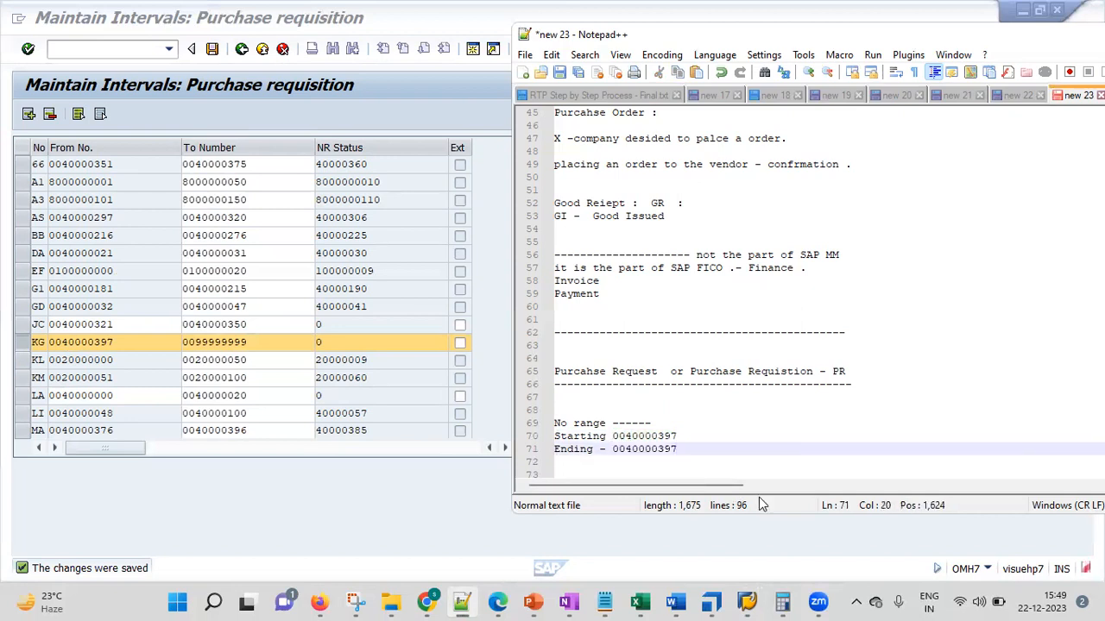
pyautogui.press('BackSpace')
pyautogui.press('BackSpace')
pyautogui.press('BackSpace')
pyautogui.write('450')
pyautogui.press('Return')
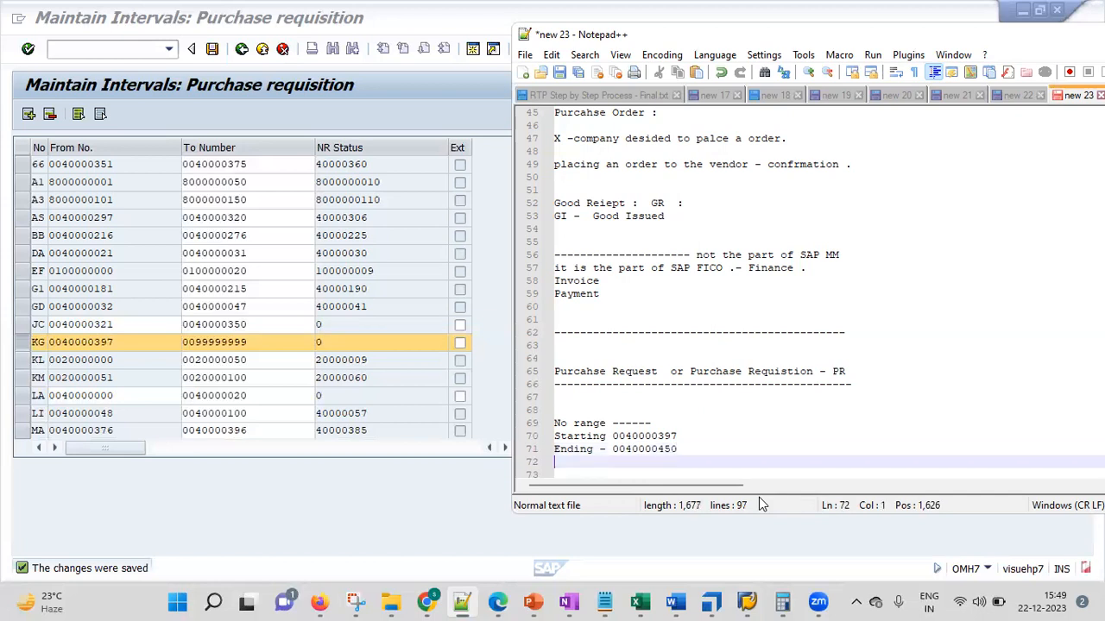
pyautogui.press('Return')
pyautogui.press('Return')
pyautogui.press('Return')
pyautogui.press('Return')
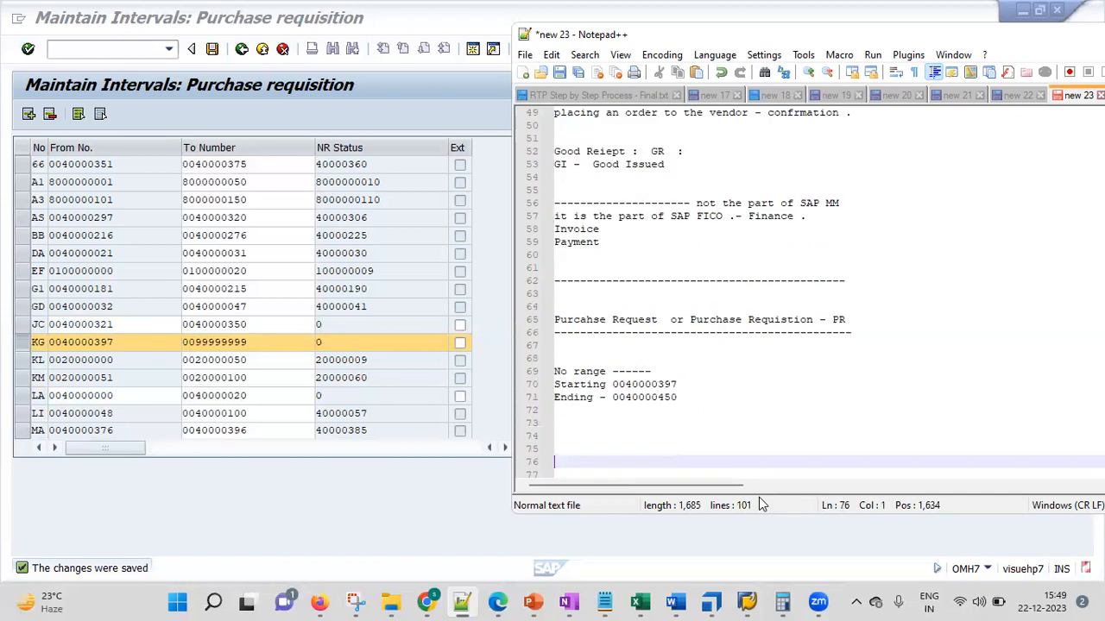
# - Write the number sequence "398,399 400 ---- 449." a few lines below the Ending entry
pyautogui.press('Up')
pyautogui.press('Up')
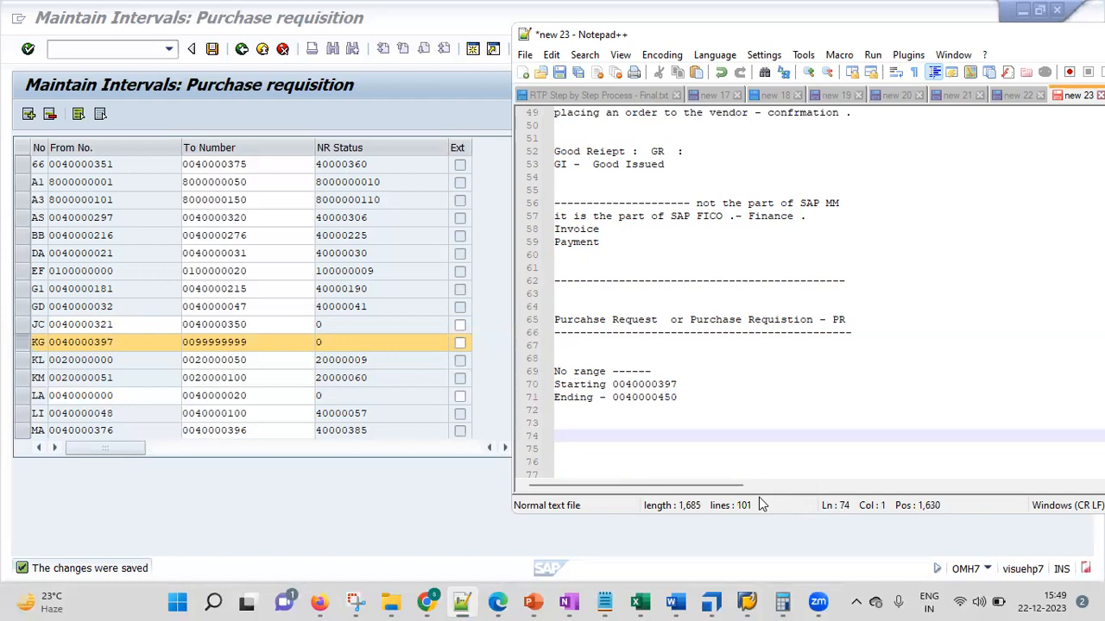
pyautogui.write('98,99 400 .')
pyautogui.press('Home')
pyautogui.write('3')
pyautogui.press('Right')
pyautogui.press('Right')
pyautogui.press('Right')
pyautogui.write('3')
pyautogui.press('Right')
pyautogui.press('Right')
pyautogui.press('Right')
pyautogui.press('Right')
pyautogui.press('Right')
pyautogui.press('Right')
pyautogui.press('Right')
pyautogui.write('---- 450')
pyautogui.press('BackSpace')
pyautogui.press('BackSpace')
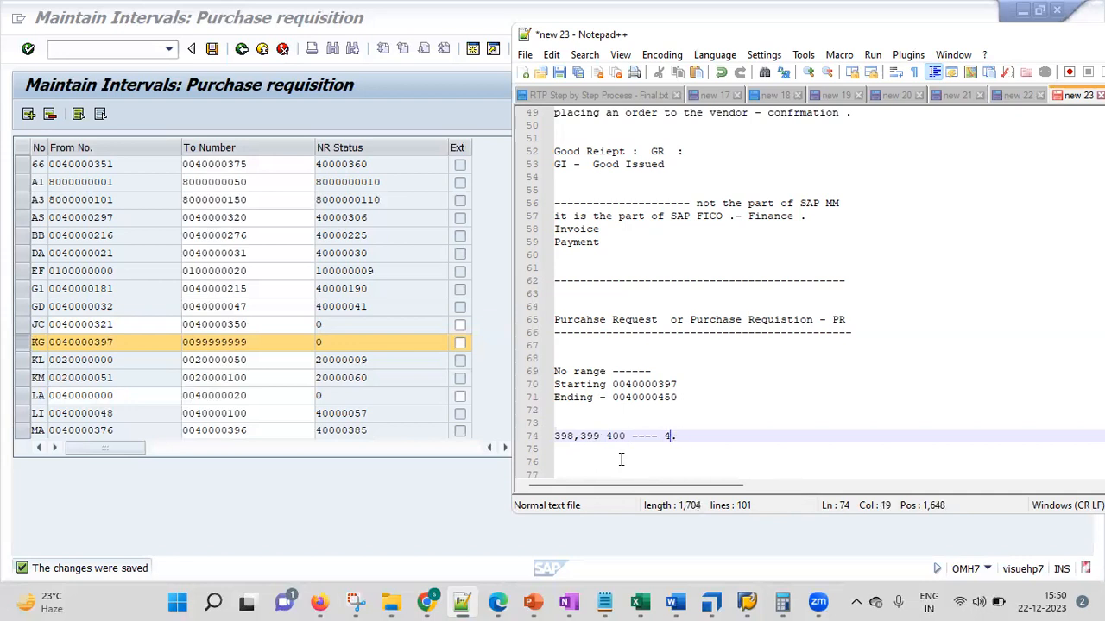
pyautogui.write('49')
pyautogui.click(679, 397)
pyautogui.press('BackSpace')
pyautogui.press('BackSpace')
pyautogui.write('49')
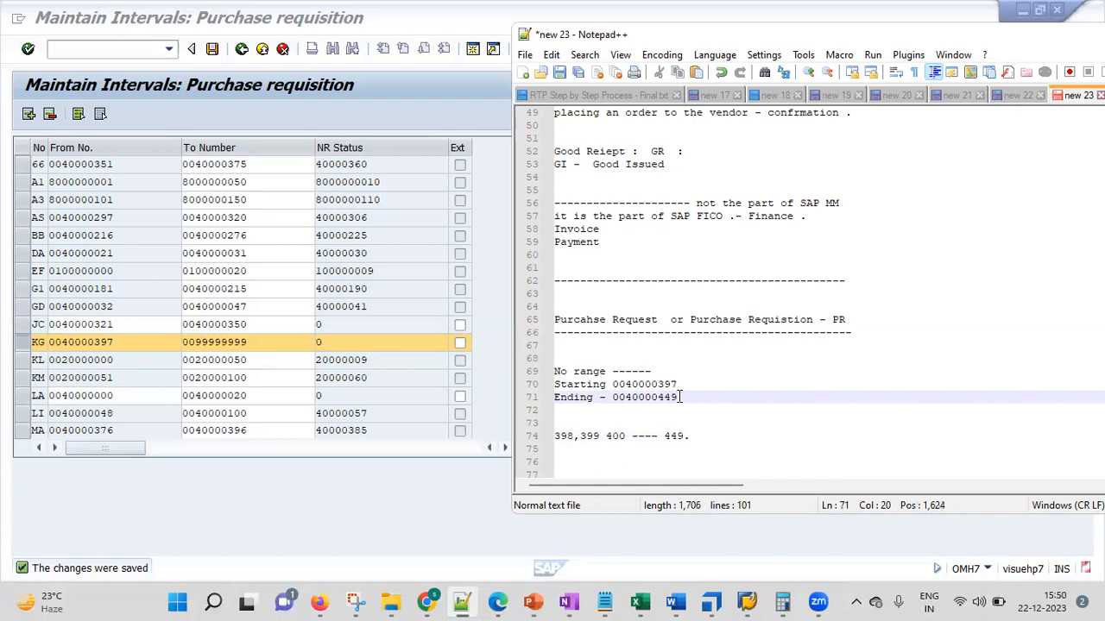
pyautogui.hotkey('shift', 'Left')
pyautogui.hotkey('shift', 'Left')
pyautogui.hotkey('shift', 'Left')
pyautogui.hotkey('shift', 'Left')
pyautogui.hotkey('shift', 'Left')
pyautogui.hotkey('shift', 'Left')
pyautogui.hotkey('shift', 'Left')
pyautogui.hotkey('shift', 'Left')
pyautogui.hotkey('shift', 'Left')
pyautogui.hotkey('shift', 'Left')
pyautogui.hotkey('ctrl', 'c')
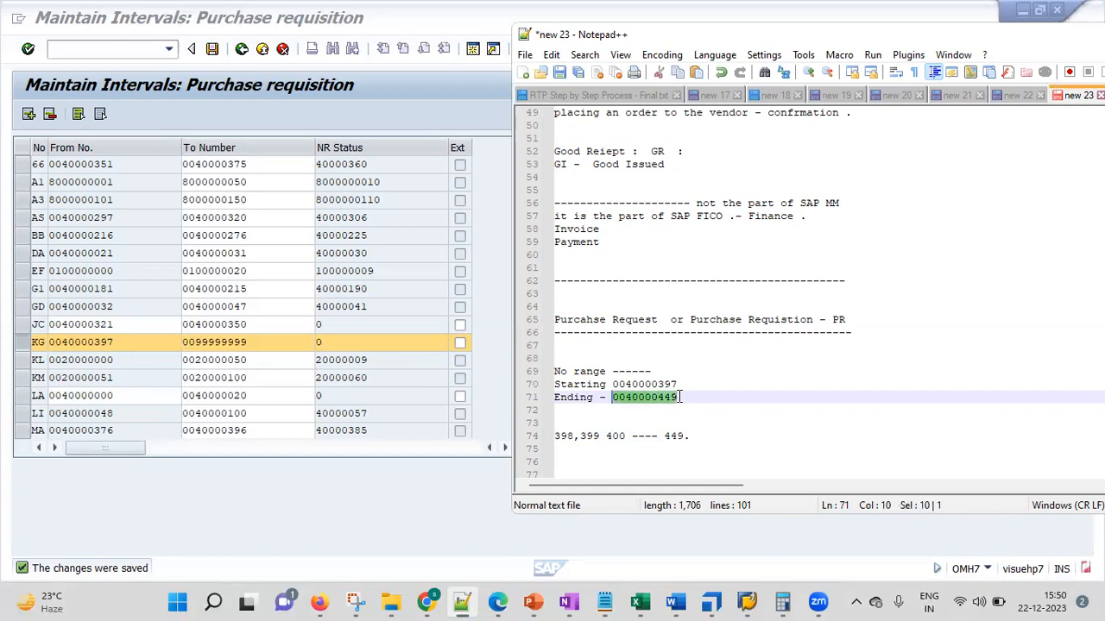
pyautogui.click(288, 337)
pyautogui.hotkey('ctrl', 'v')
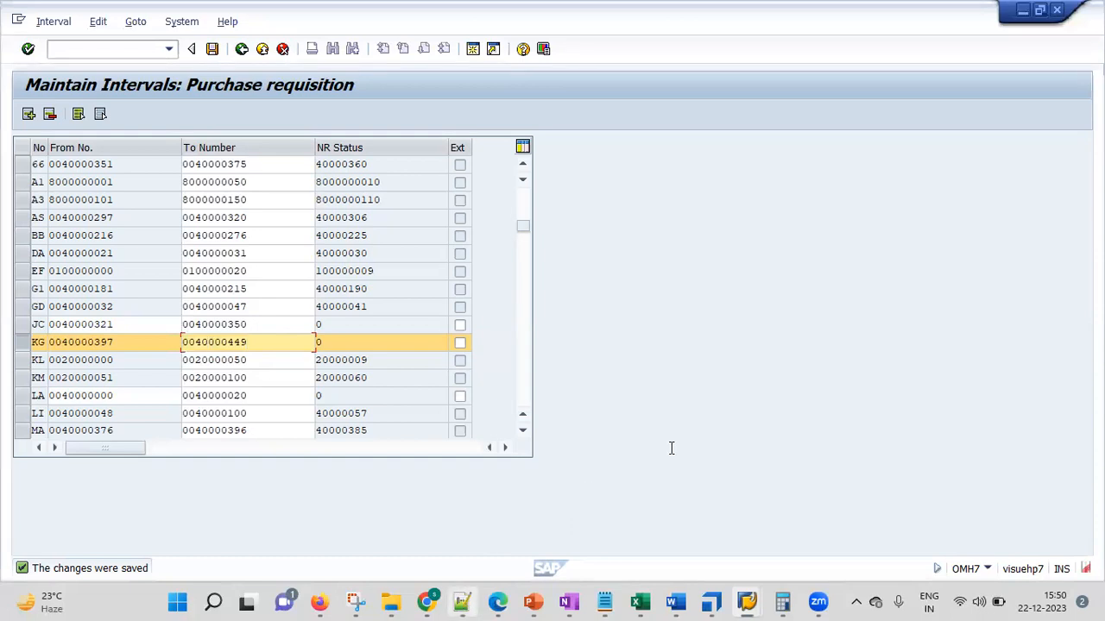
# - Check the Ending number in the notes against the To Number of the KG interval in SAP
pyautogui.hotkey('alt', 'Tab')
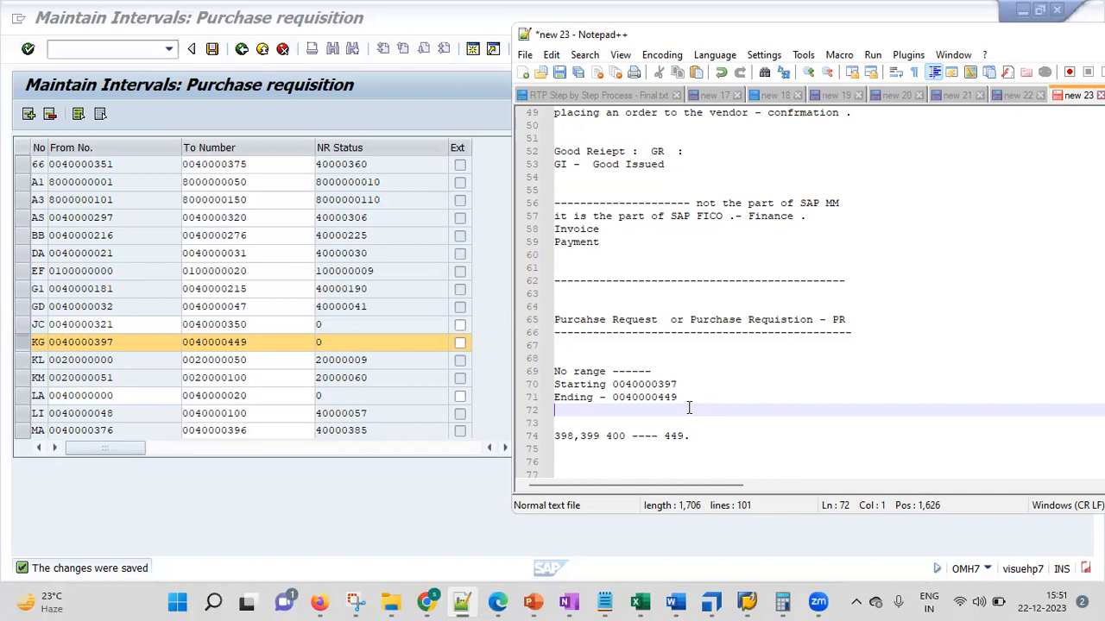
pyautogui.click(689, 400)
pyautogui.keyDown('shift'); pyautogui.click(610, 398); pyautogui.keyUp('shift')
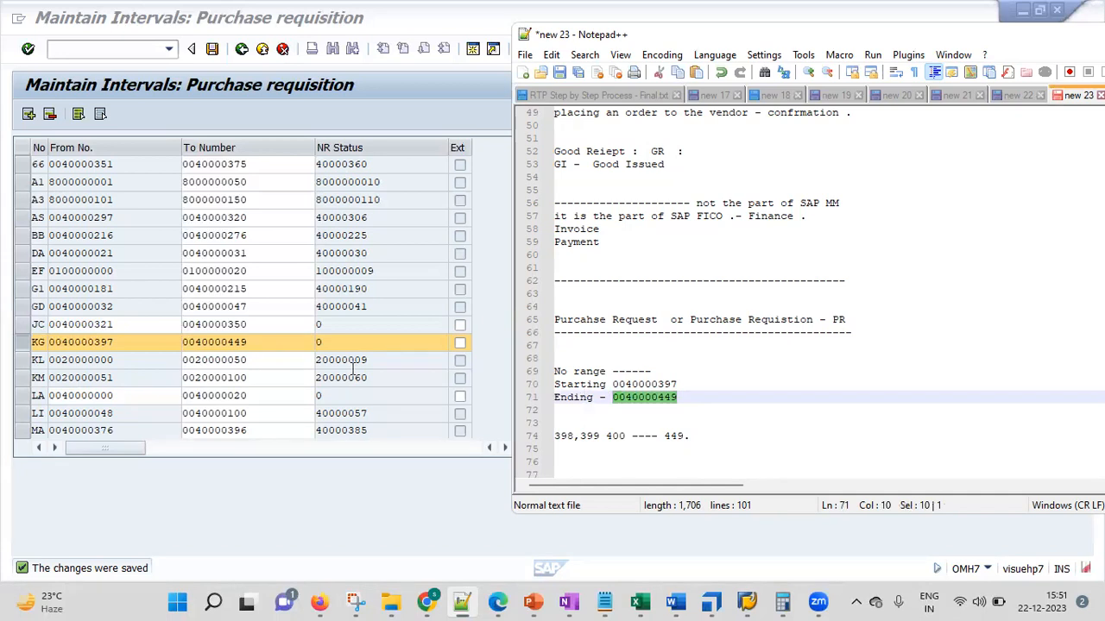
pyautogui.click(265, 343)
pyautogui.click(409, 313)
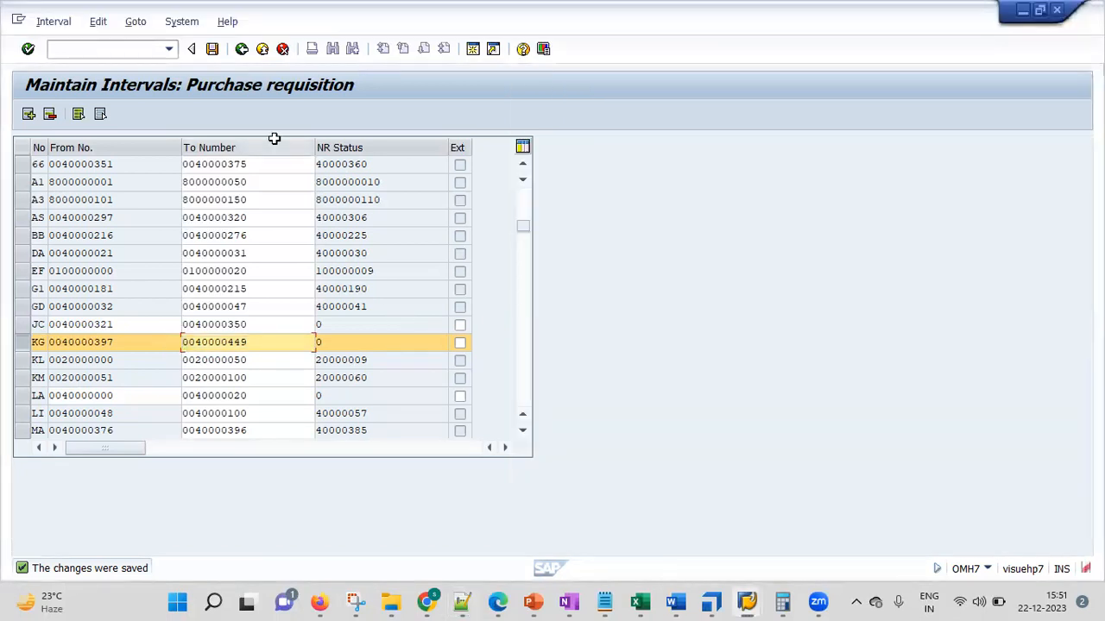
# - Save the KG interval with its new upper limit and return to the Display IMG structure
pyautogui.click(212, 49)
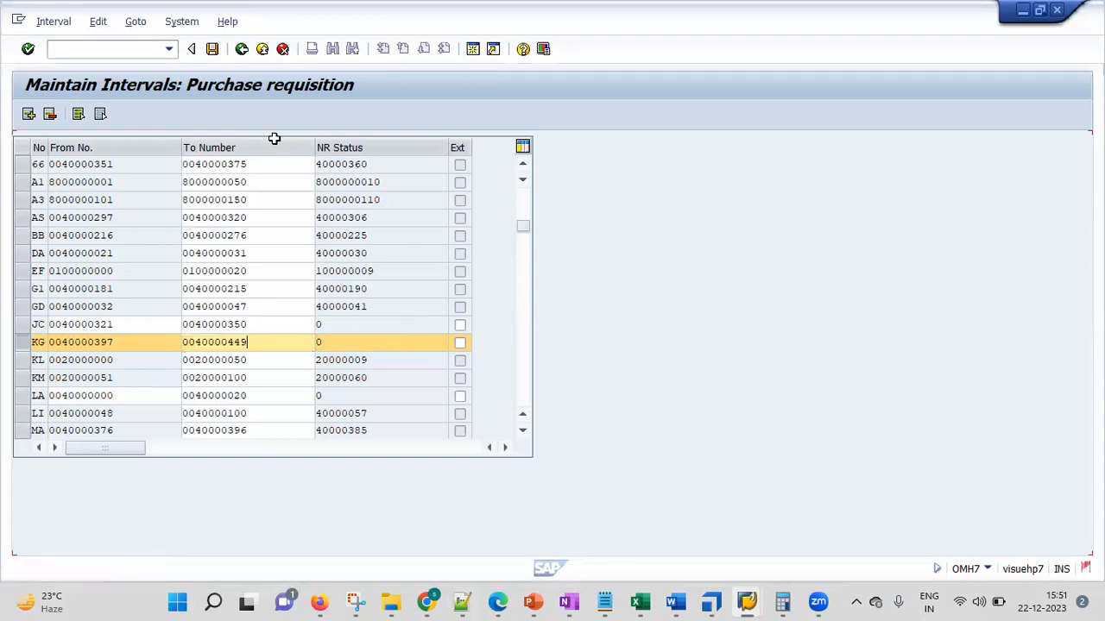
pyautogui.click(274, 139)
pyautogui.hotkey('ctrl', 's')
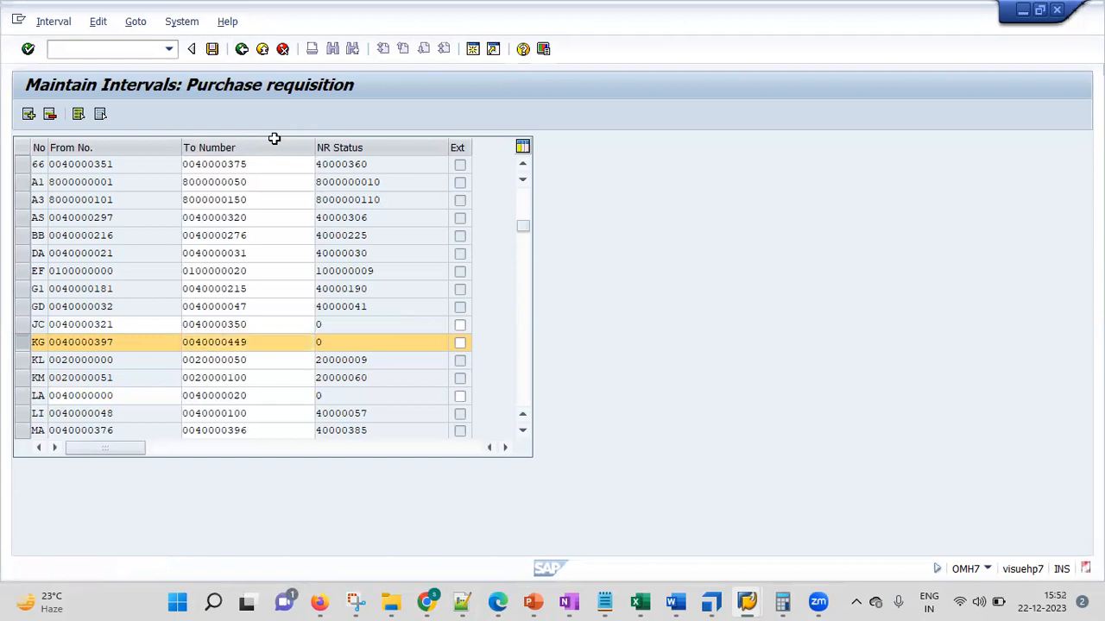
pyautogui.press('F3')
pyautogui.press('F3')
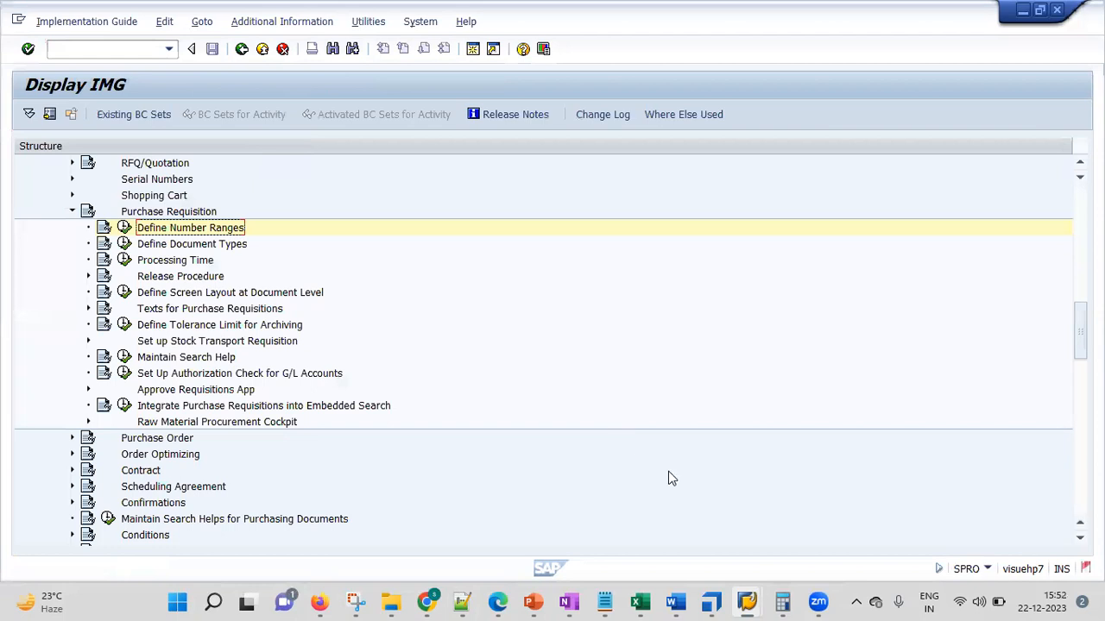
# - In the Notepad++ notes, insert a blank line beneath "No range ------" and three new lines after the number sequence
pyautogui.click(464, 602)
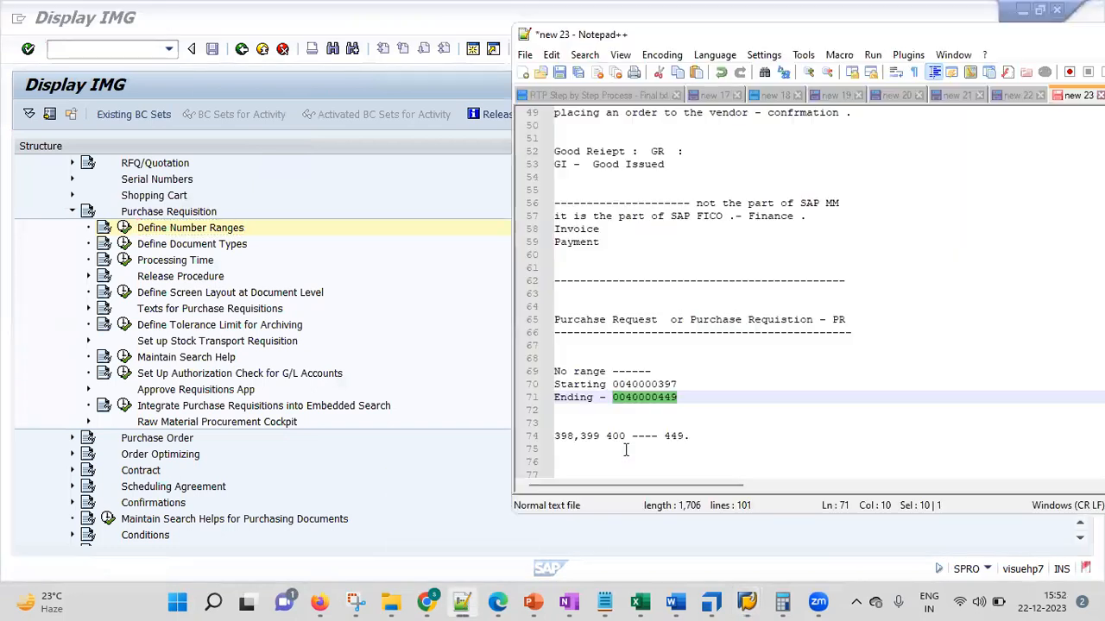
pyautogui.click(673, 371)
pyautogui.press('Return')
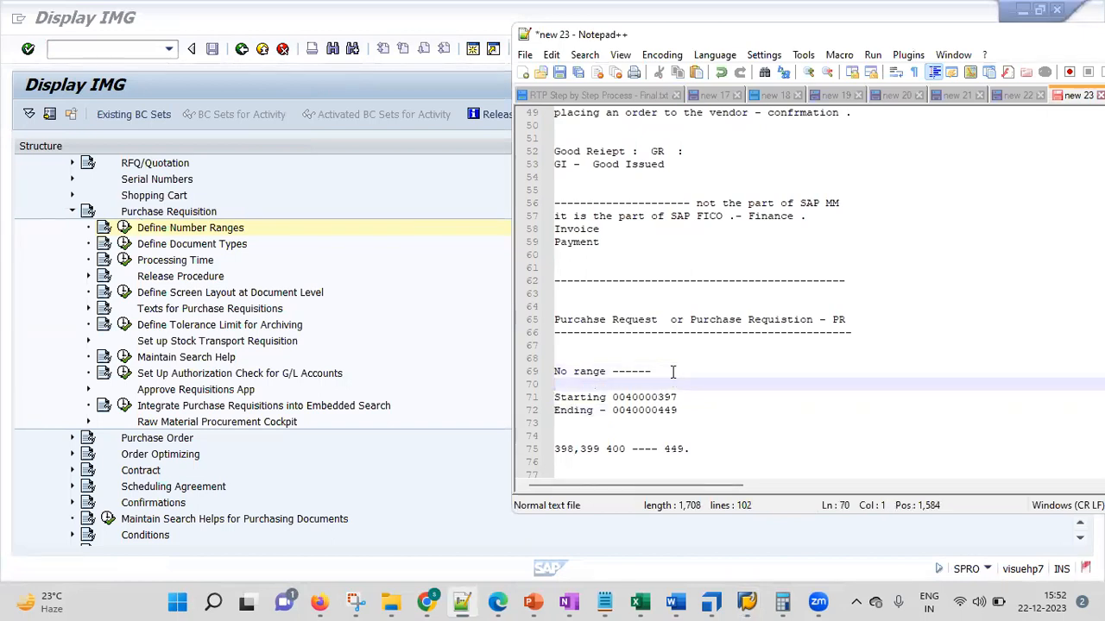
pyautogui.press('Down')
pyautogui.press('Down')
pyautogui.press('Down')
pyautogui.press('Down')
pyautogui.press('Down')
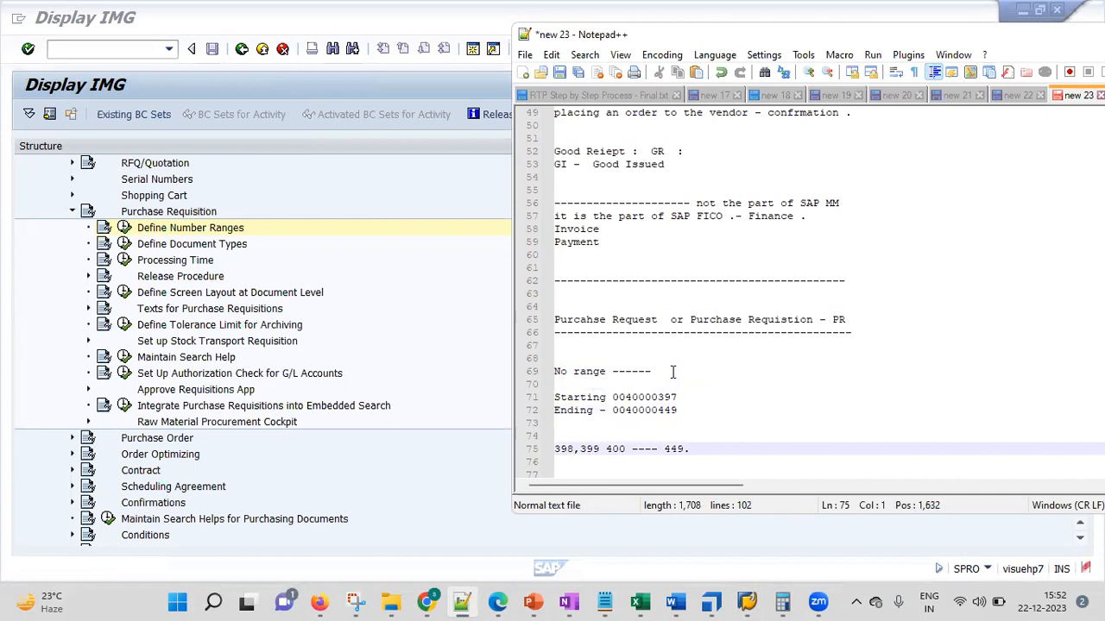
pyautogui.press('End')
pyautogui.press('Return')
pyautogui.press('Return')
pyautogui.press('Return')
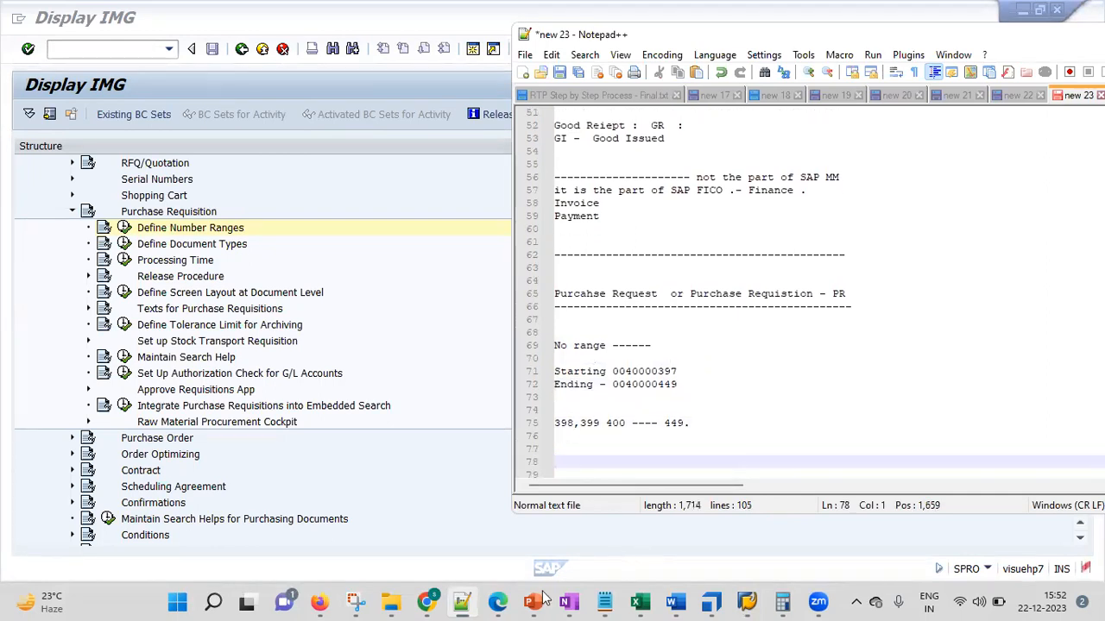
# - Consult the Purchase Requisition slide in the SAP MM_N presentation and write "Field Selection - NBB" at the end of the notes
pyautogui.moveTo(544, 598)
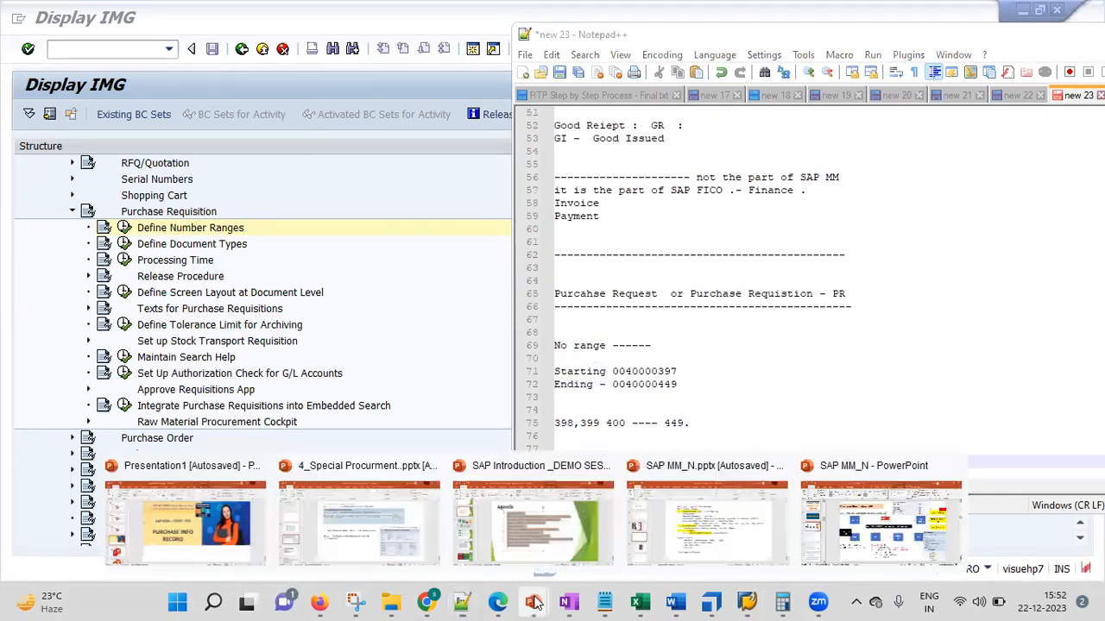
pyautogui.click(896, 537)
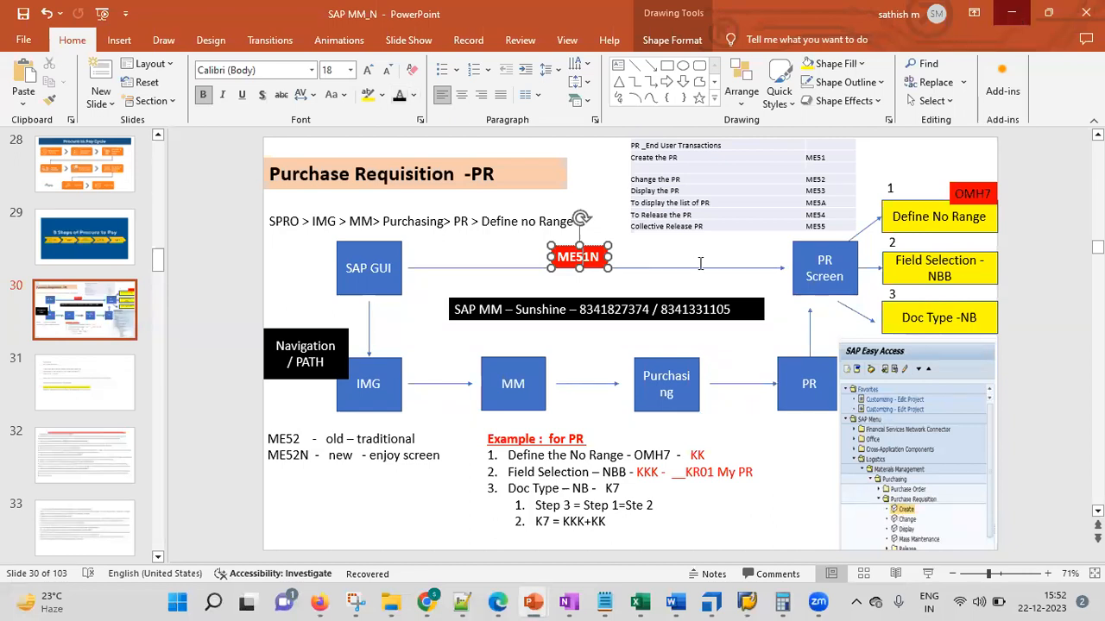
pyautogui.hotkey('alt', 'Tab')
pyautogui.write('Field Sele')
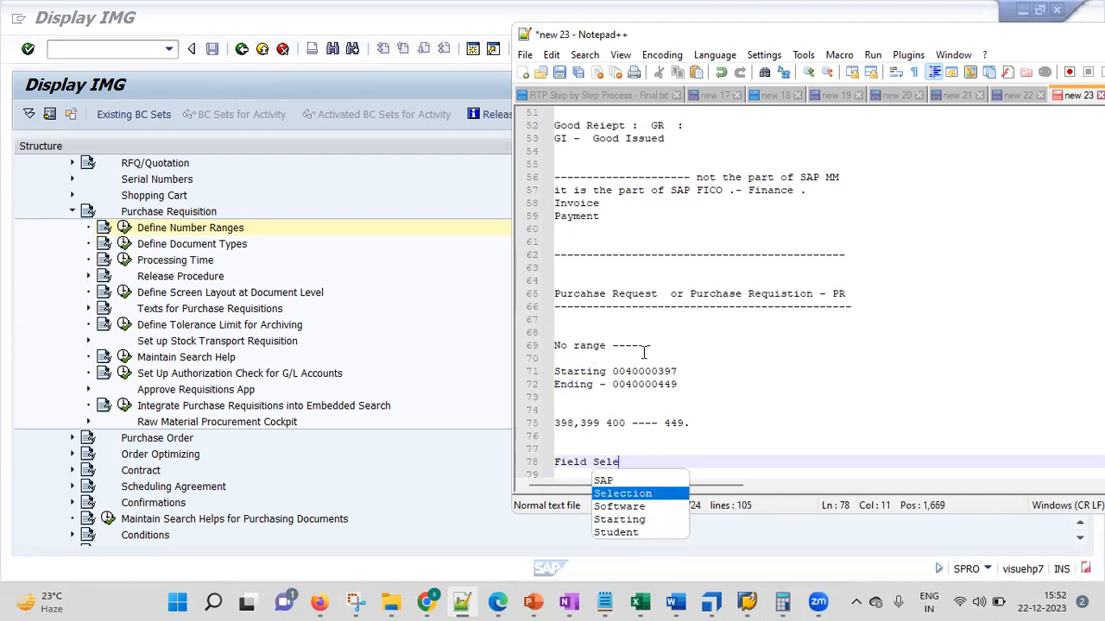
pyautogui.write('ction - NBB')
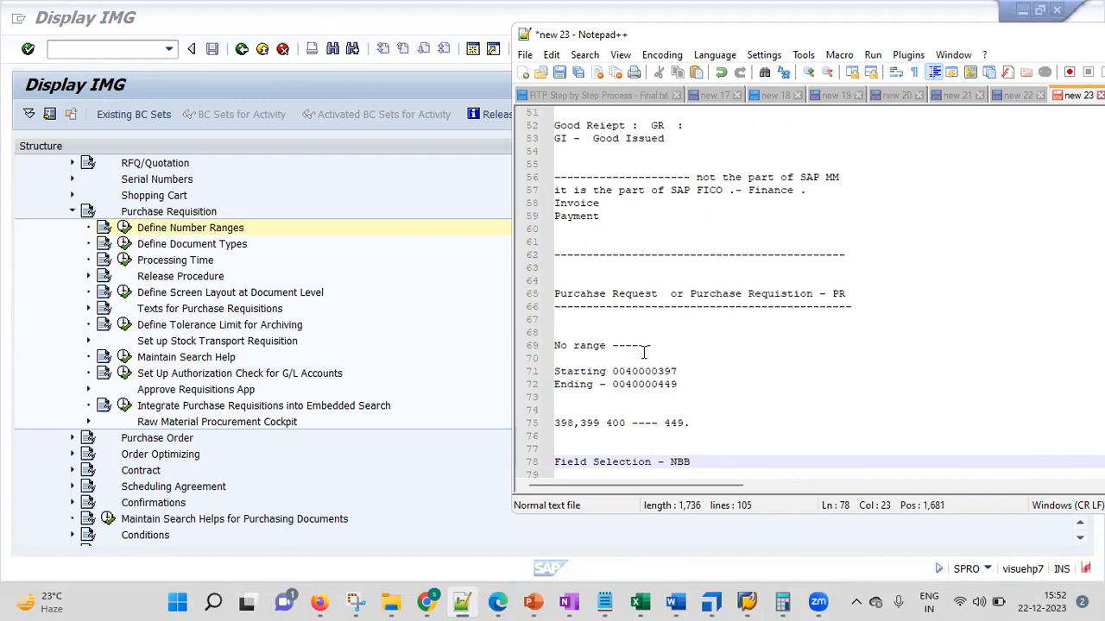
# - Add four blank lines beneath "Field Selection - NBB" in the notes
pyautogui.press('Return')
pyautogui.press('Return')
pyautogui.press('Return')
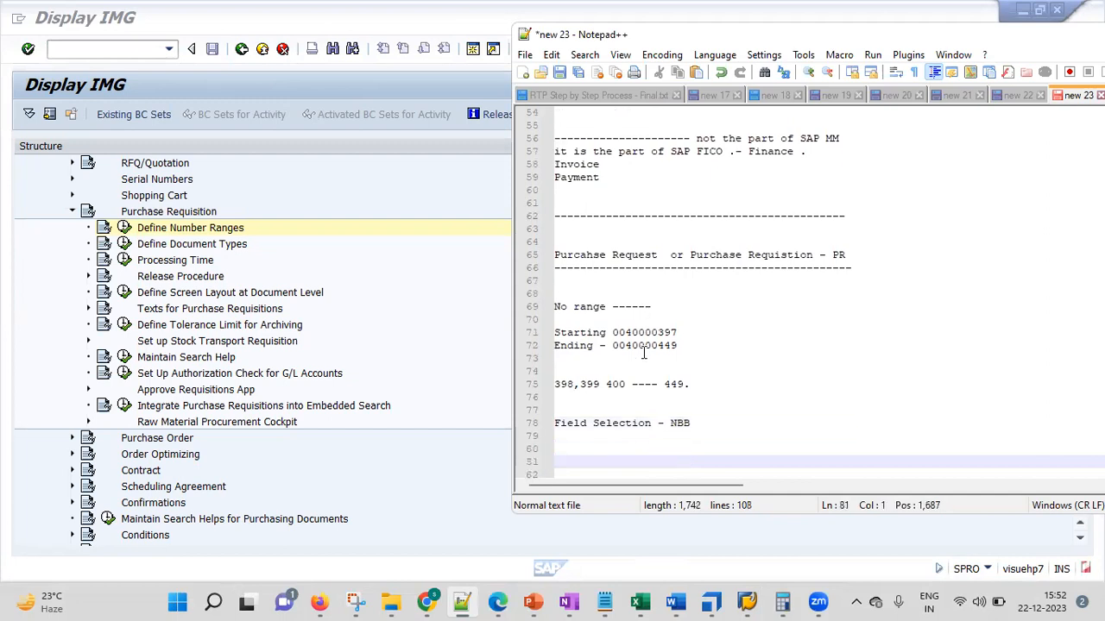
pyautogui.press('Return')
pyautogui.press('Up')
pyautogui.press('Up')
pyautogui.press('Up')
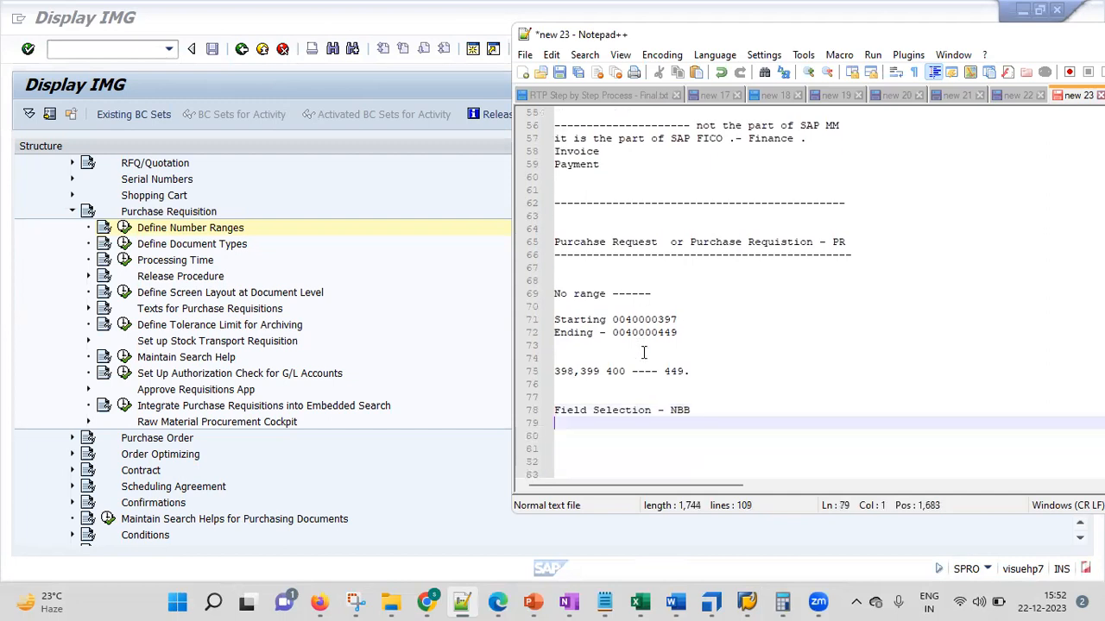
# - Remove one blank line above the 398,399 number sequence and insert one blank line above and one below "Field Selection - NBB"
pyautogui.click(643, 354)
pyautogui.press('Delete')
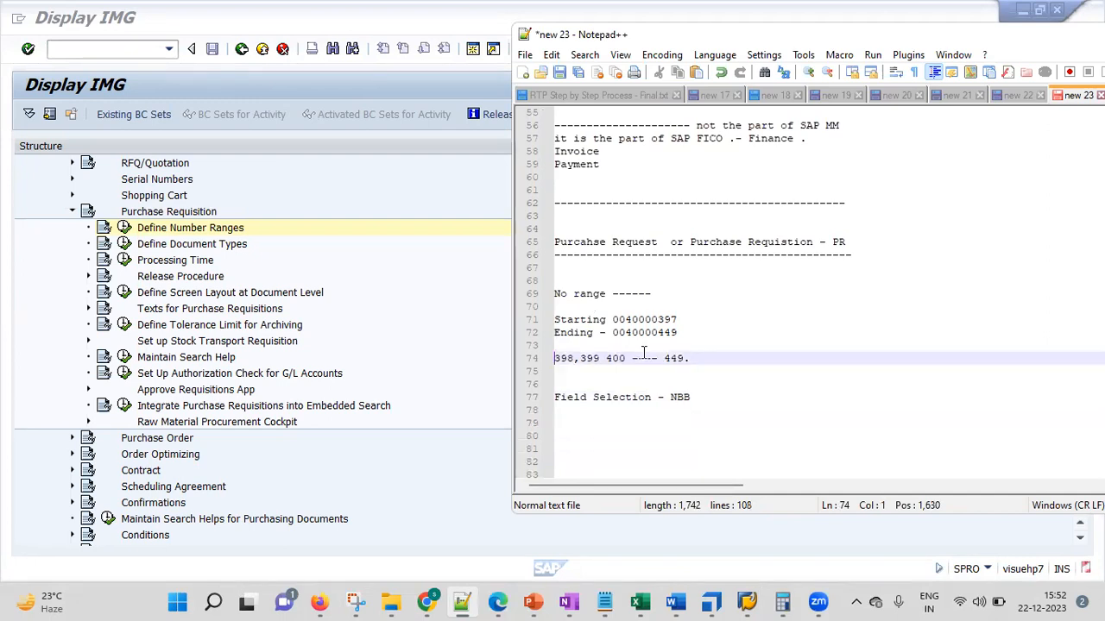
pyautogui.press('Down')
pyautogui.press('Down')
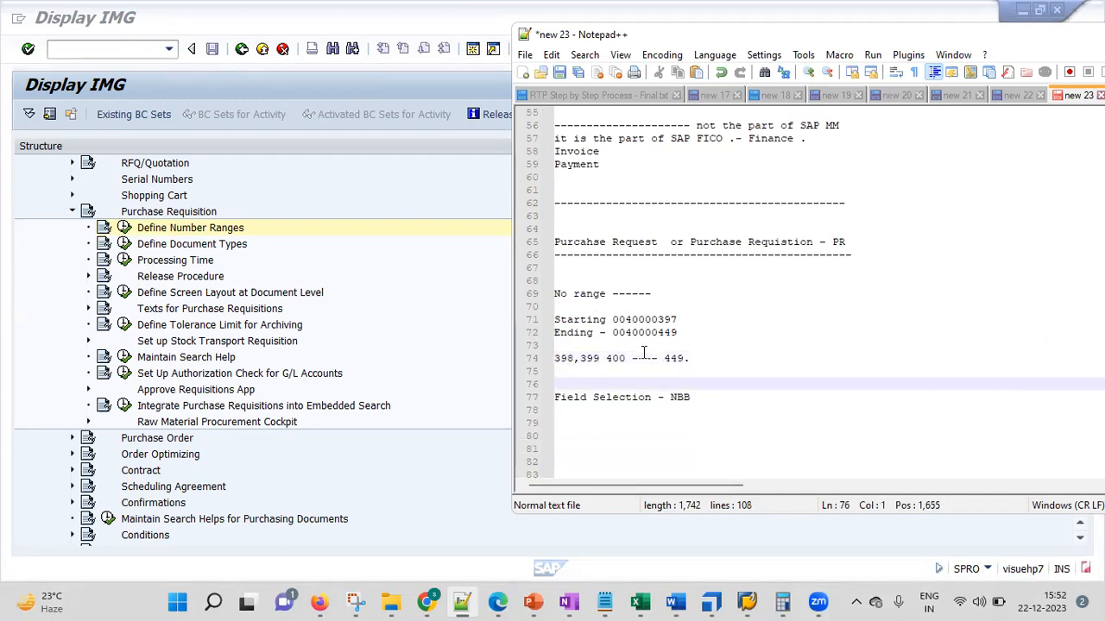
pyautogui.press('Return')
pyautogui.press('Down')
pyautogui.press('End')
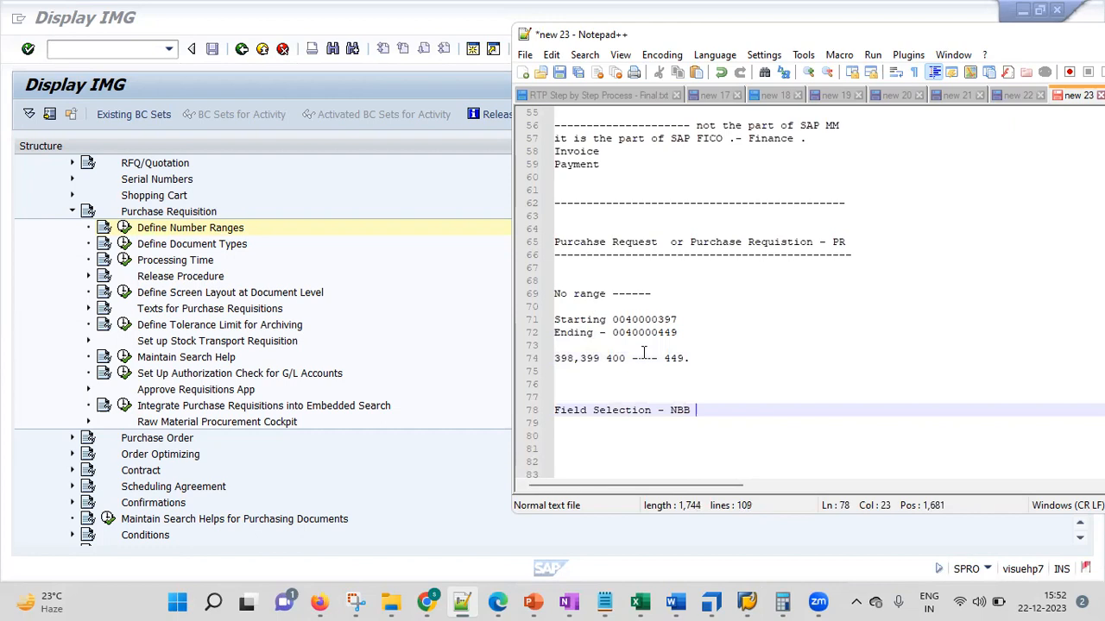
pyautogui.press('Return')
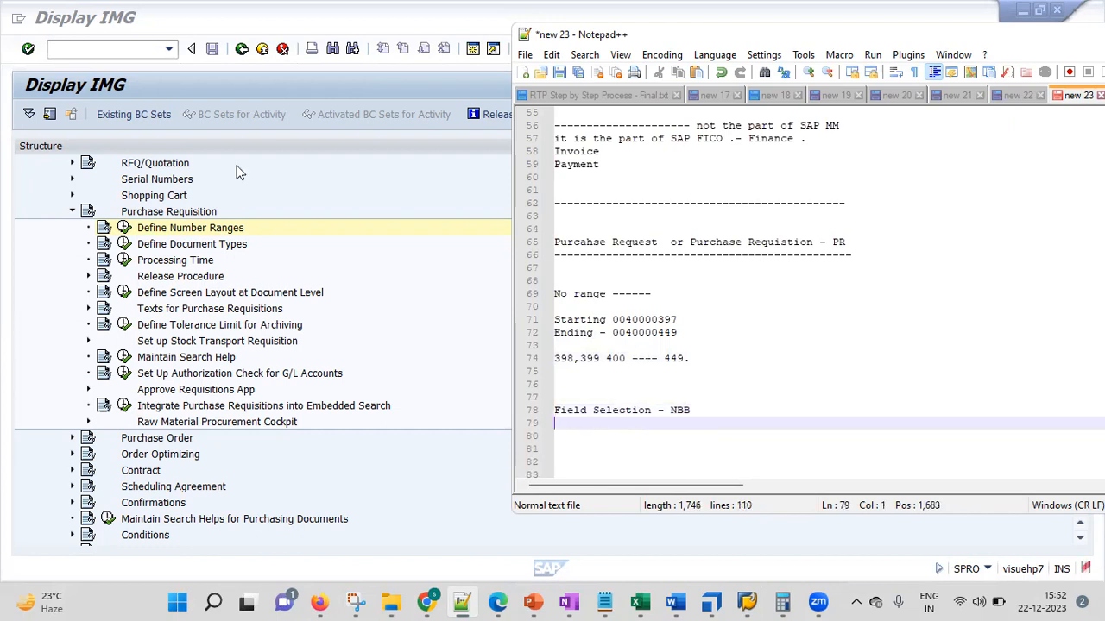
# - Switch to SAP and open the Define Screen Layout at Document Level activity for purchase requisitions
pyautogui.click(126, 298)
pyautogui.click(127, 298)
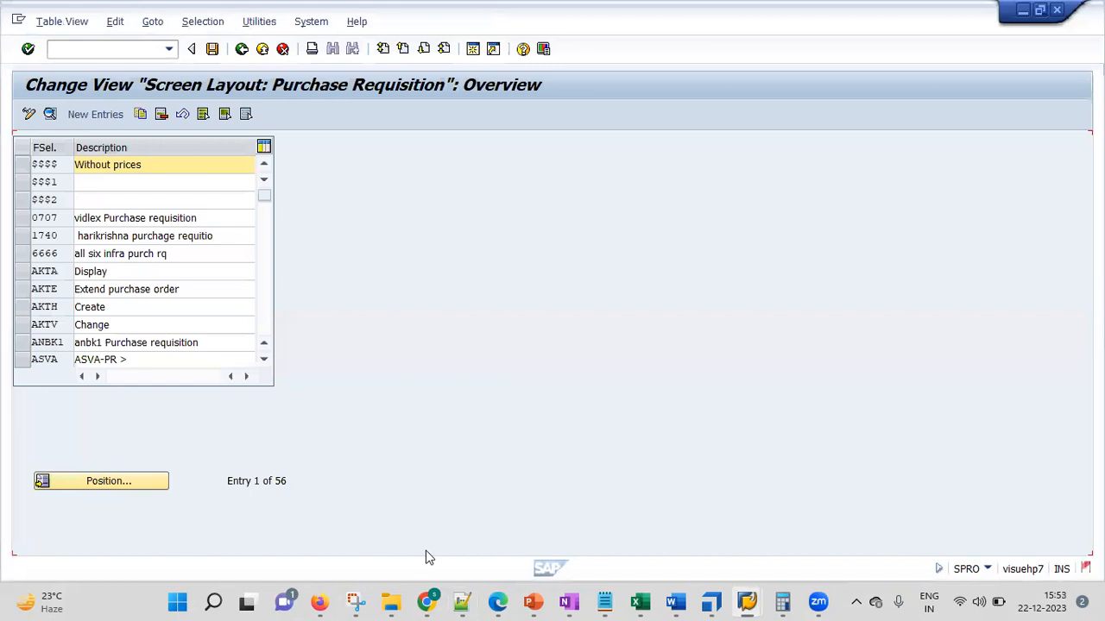
pyautogui.click(357, 602)
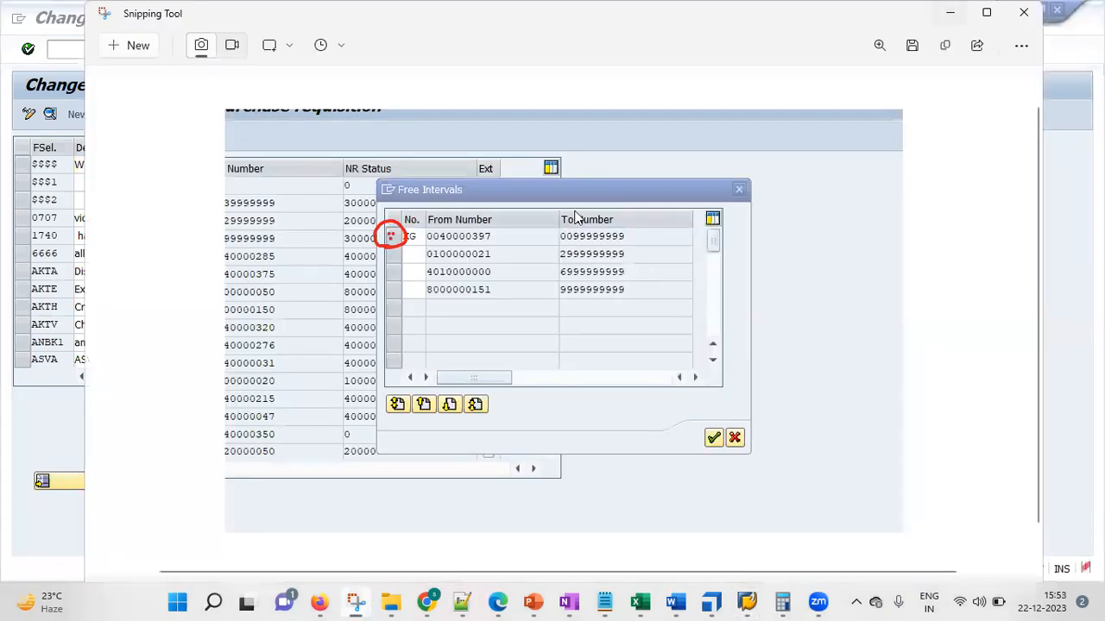
pyautogui.hotkey('alt', 'Tab')
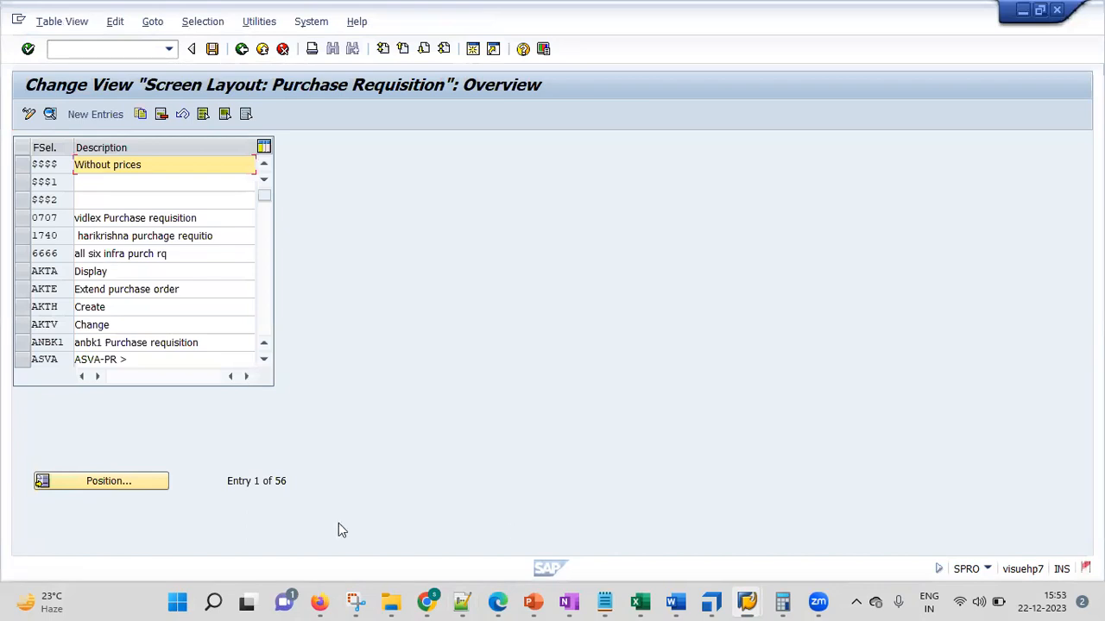
# - Position the purchase requisition screen layout list at field selection key NBB and select its description
pyautogui.click(134, 482)
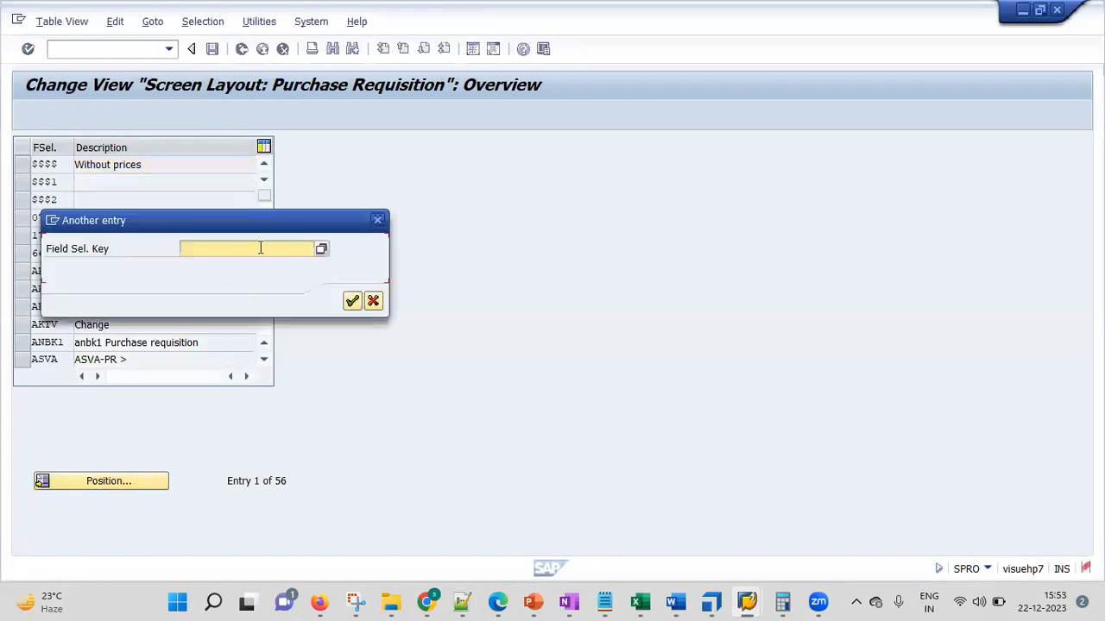
pyautogui.write('N')
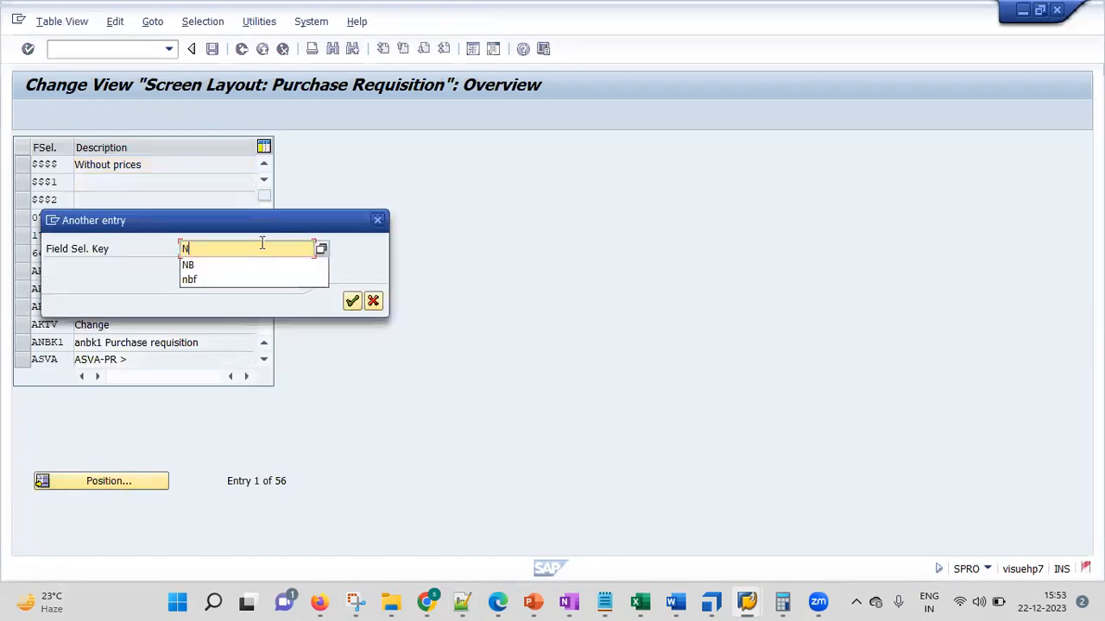
pyautogui.write('BB')
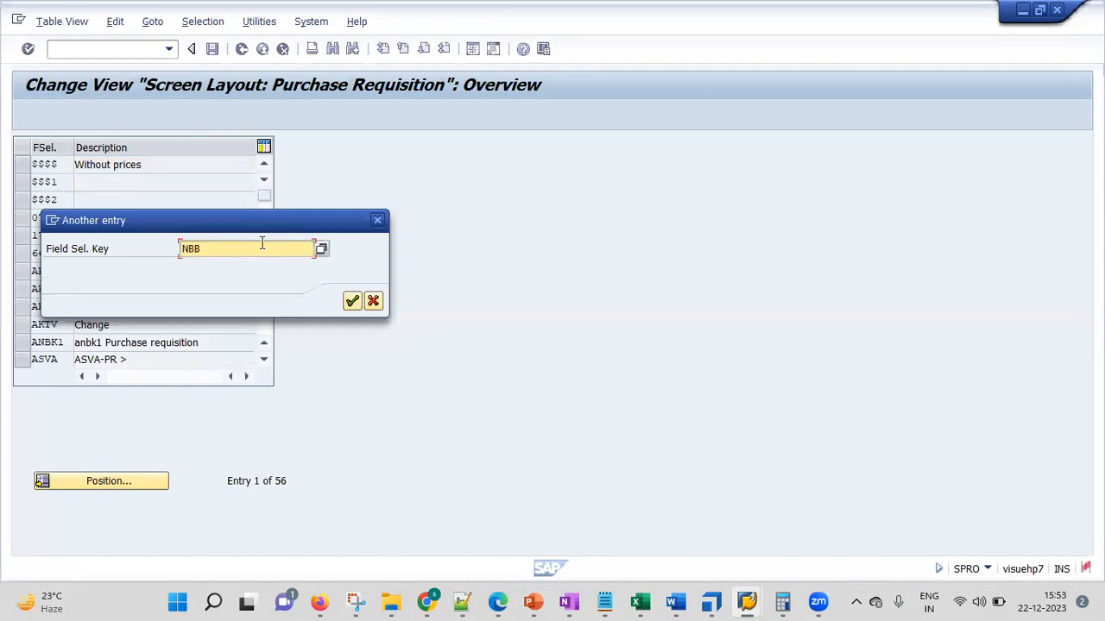
pyautogui.press('Return')
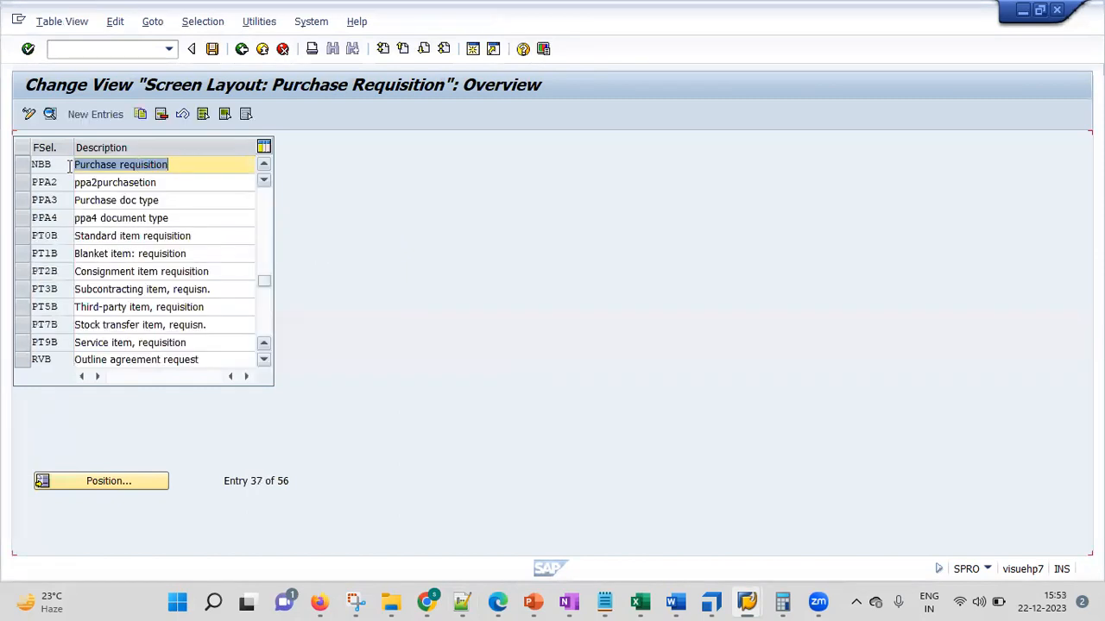
pyautogui.click(208, 167)
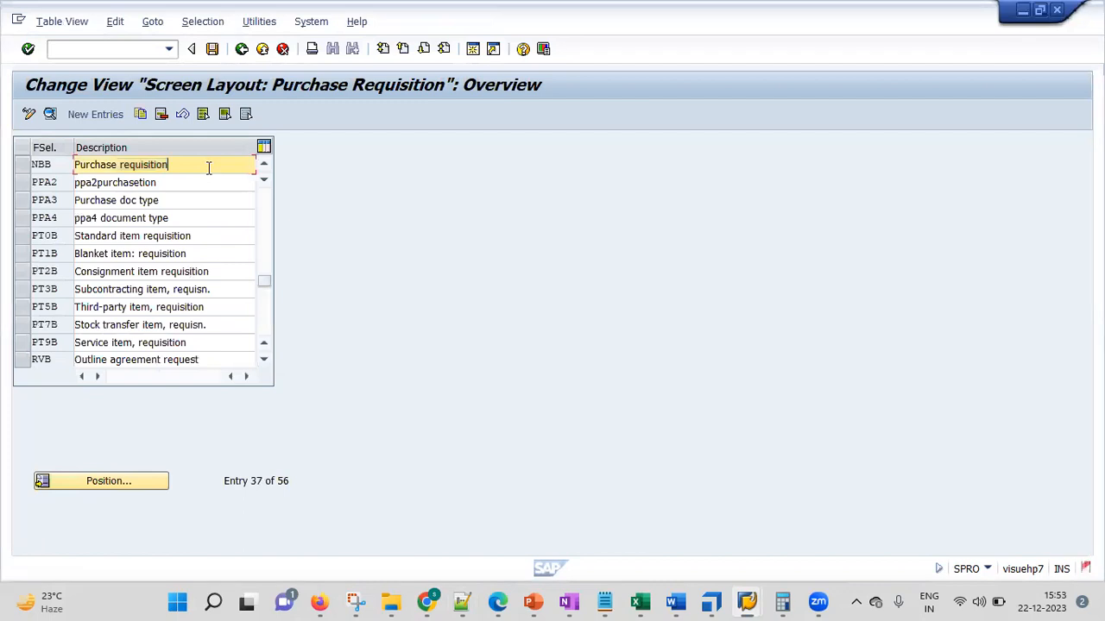